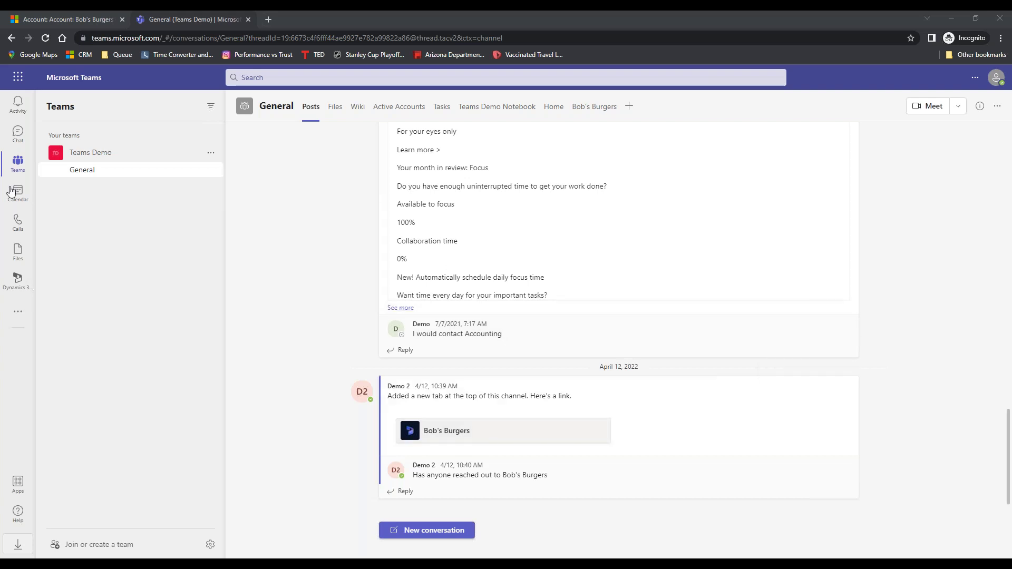
- Review the Bob's Burgers group chat and the Bob's Burgers account in the General channel, including its timeline's new-record options
{"action": "left_click", "coordinate": [18, 134]}
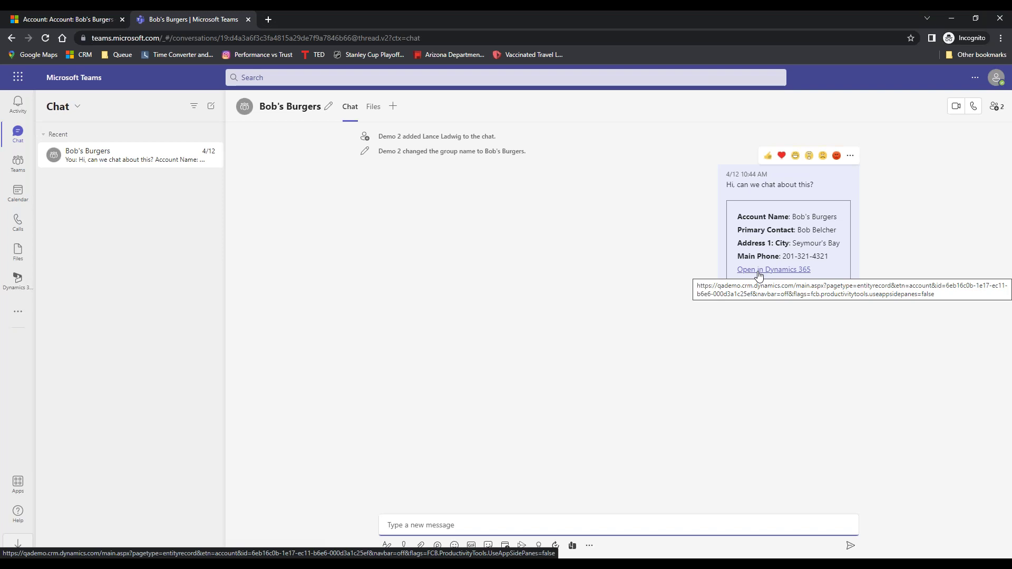
{"action": "left_click", "coordinate": [18, 161]}
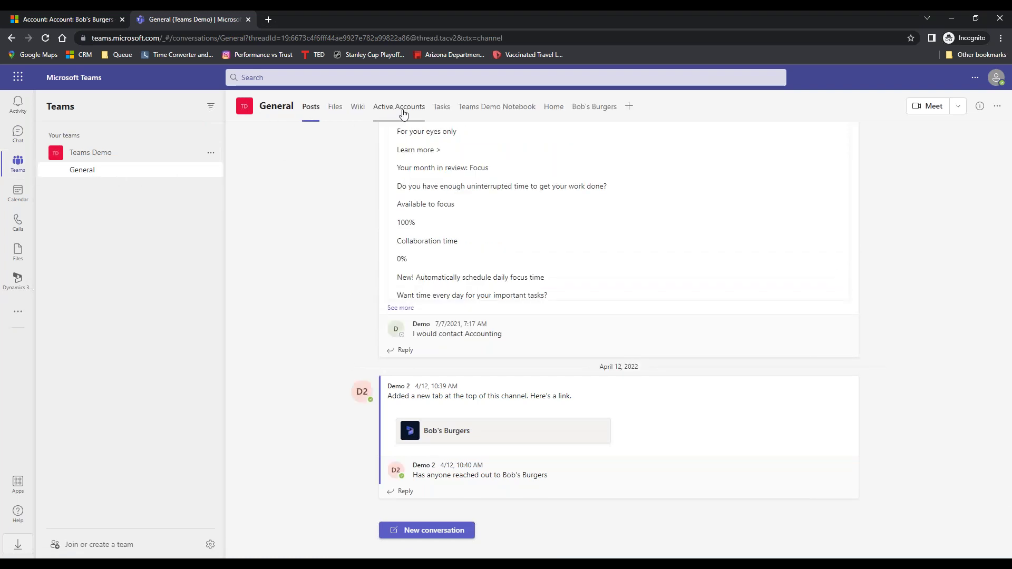
{"action": "left_click", "coordinate": [593, 108]}
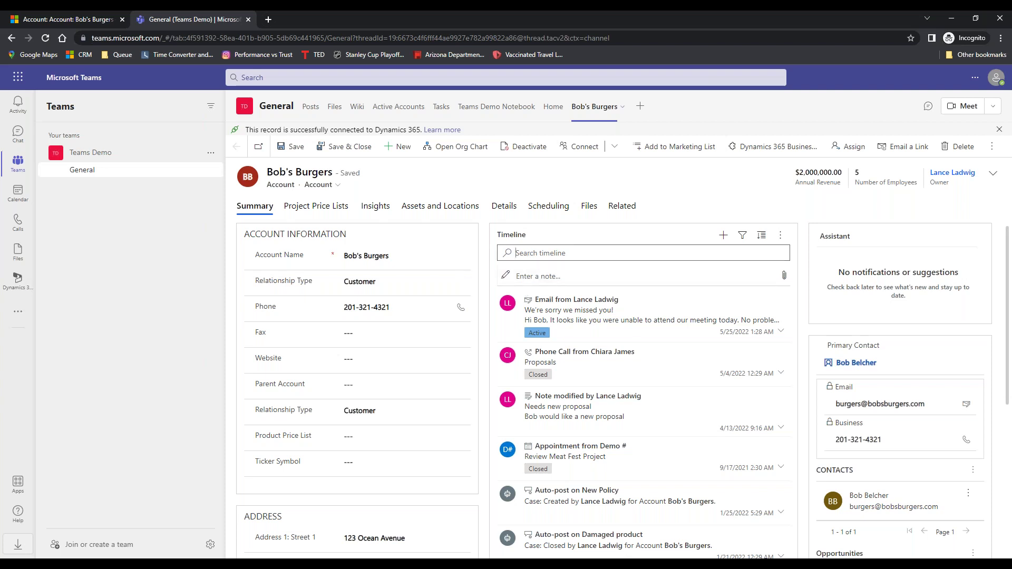
{"action": "left_click", "coordinate": [724, 236]}
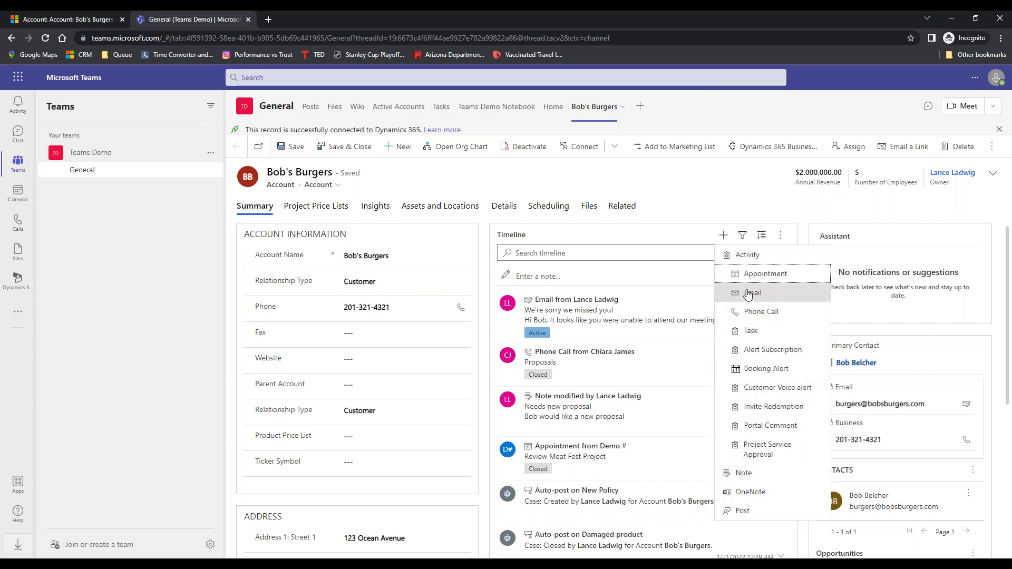
{"action": "left_click", "coordinate": [695, 207]}
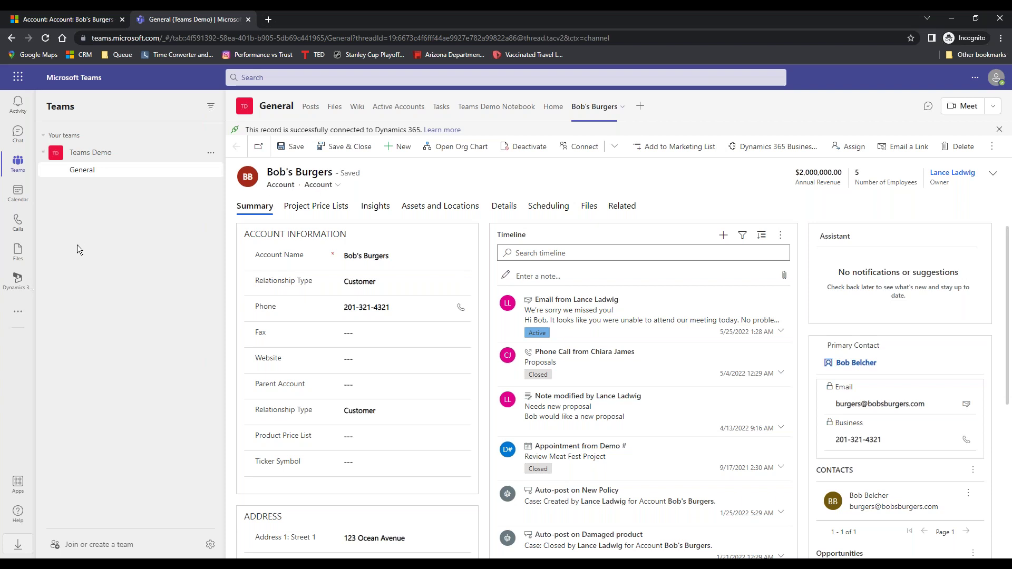
- Find the Dynamics 365 app within Teams using "dynamic" and open it, dismissing the error dialog
{"action": "left_click", "coordinate": [17, 314]}
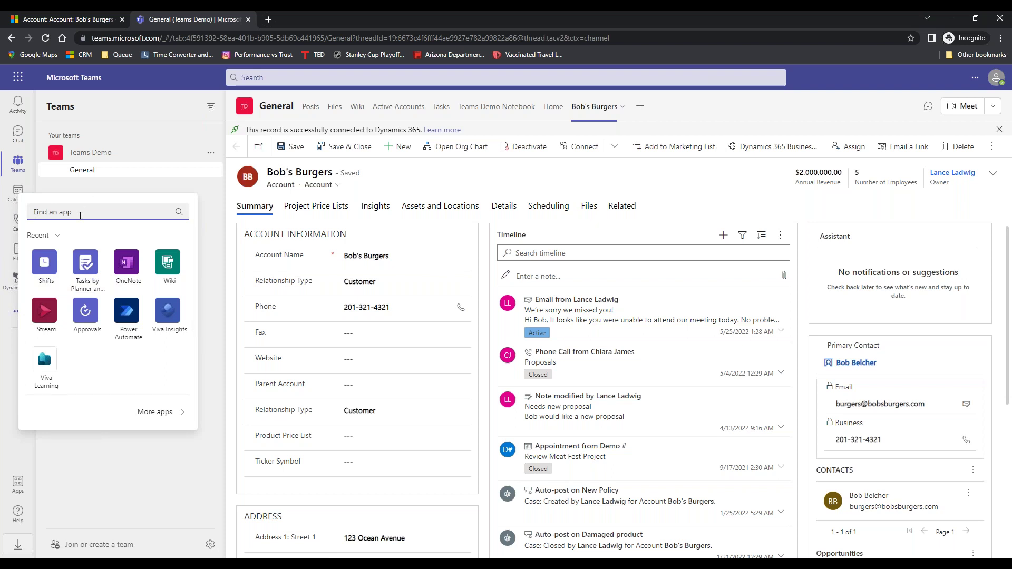
{"action": "type", "text": "dyna"}
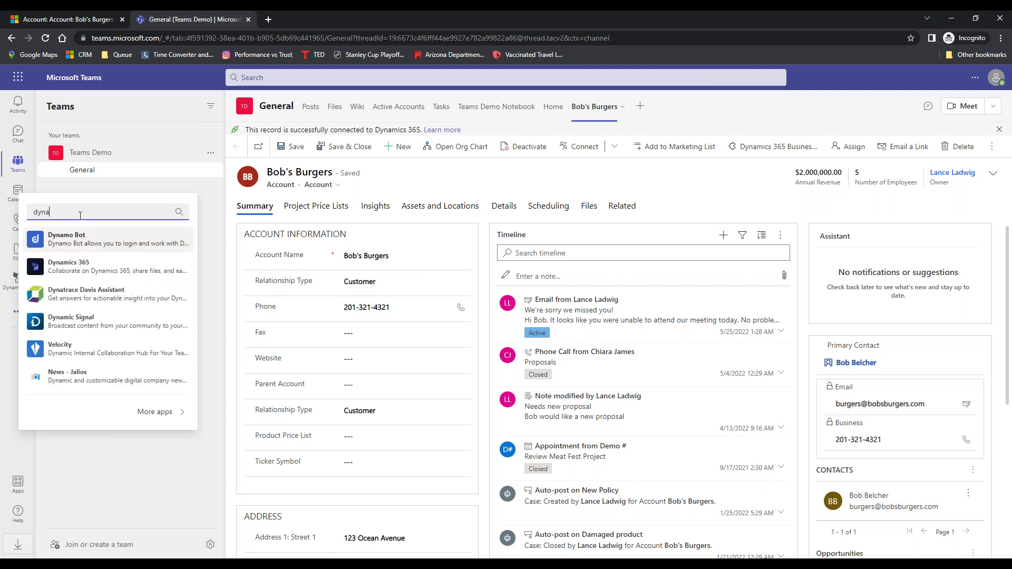
{"action": "type", "text": "mic"}
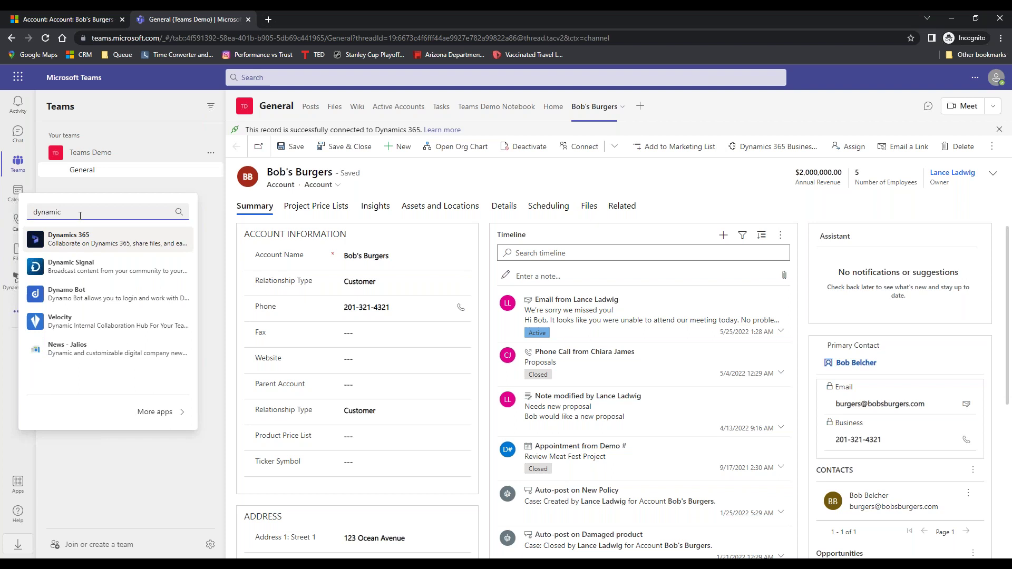
{"action": "left_click", "coordinate": [71, 236]}
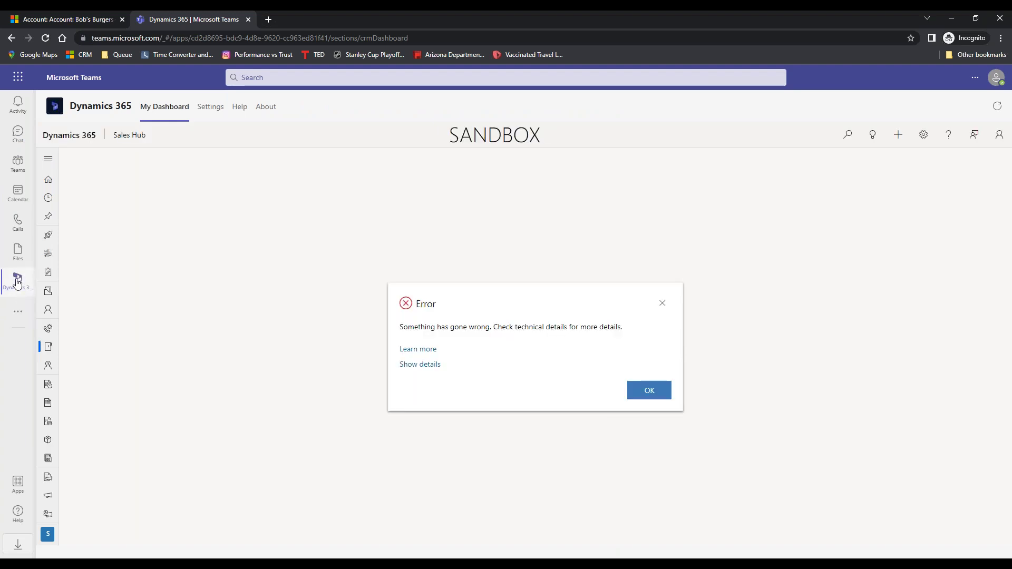
{"action": "left_click", "coordinate": [649, 391]}
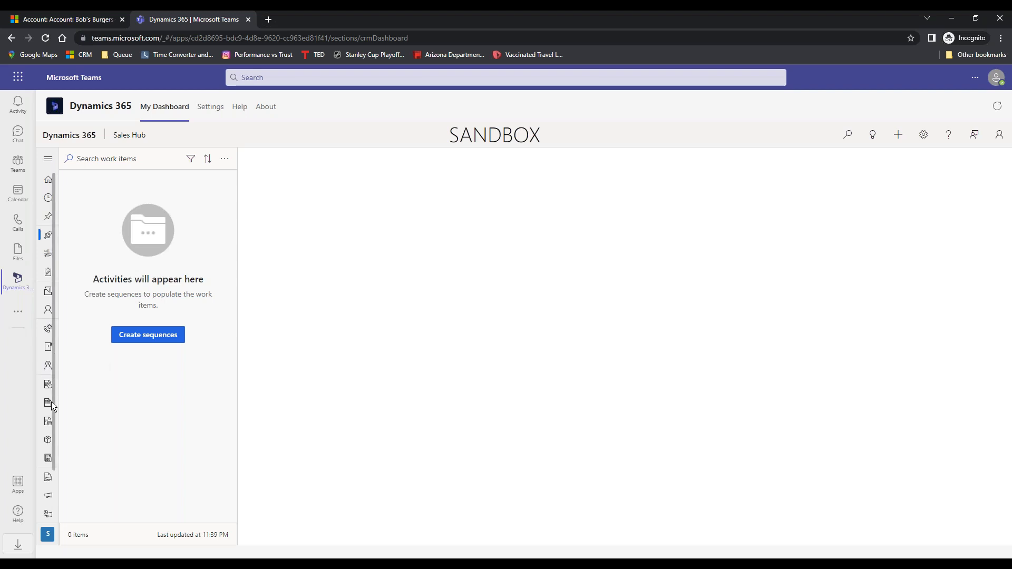
- Show the accounts list in the All Accounts view and narrow the Account Name column
{"action": "left_click", "coordinate": [47, 292]}
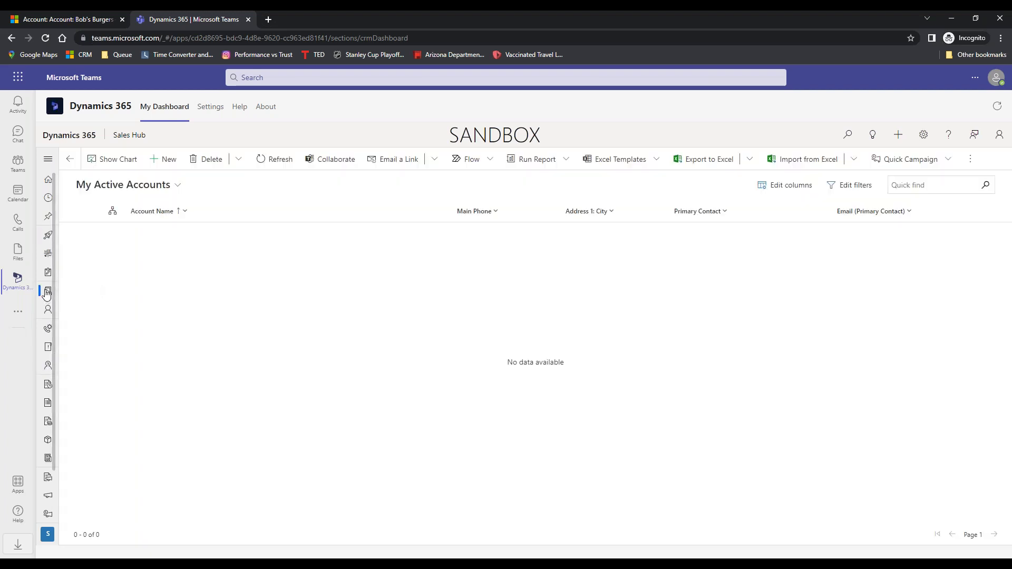
{"action": "left_click", "coordinate": [178, 186]}
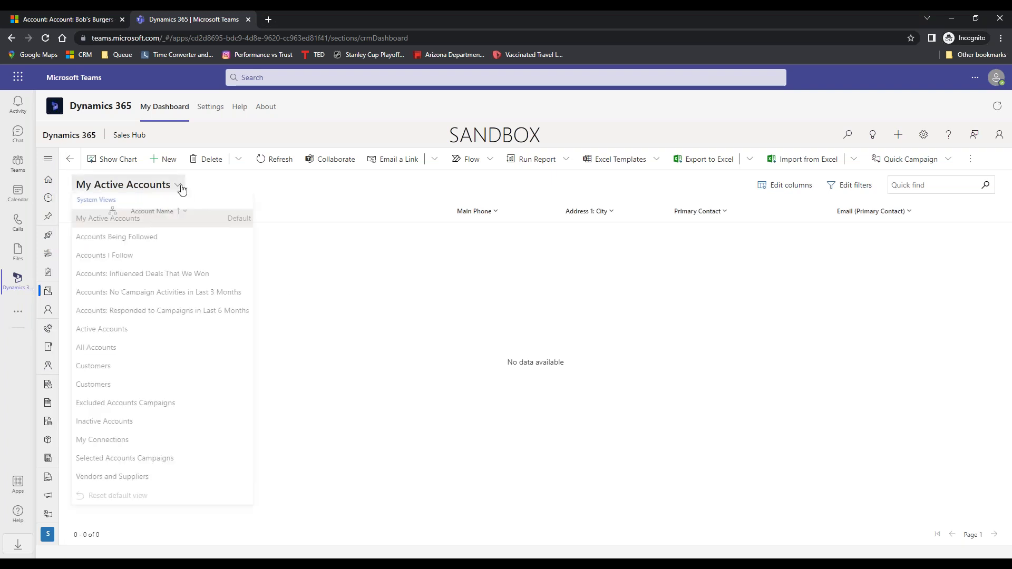
{"action": "left_click", "coordinate": [100, 352]}
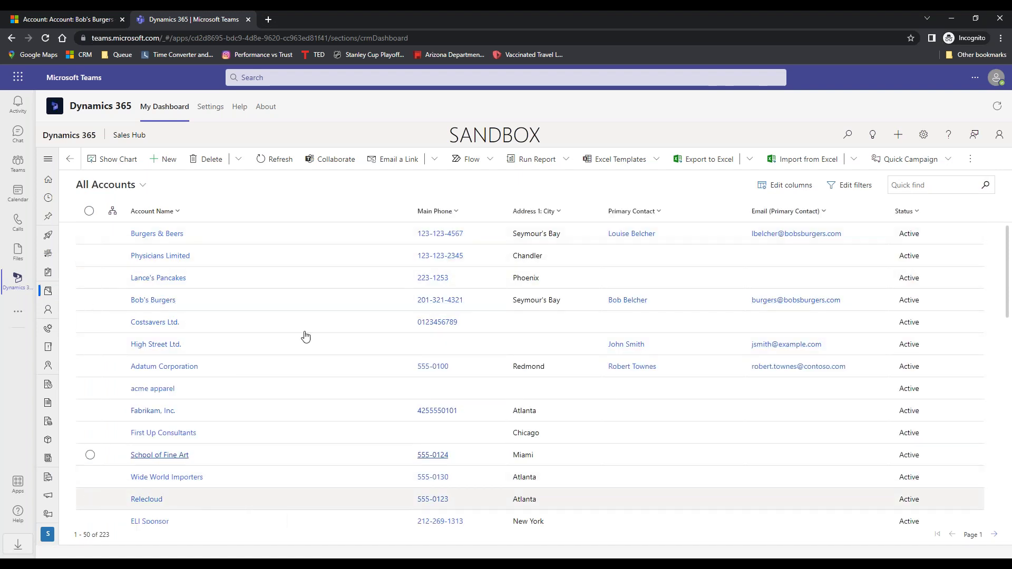
{"action": "left_click_drag", "start_coordinate": [409, 209], "coordinate": [326, 209]}
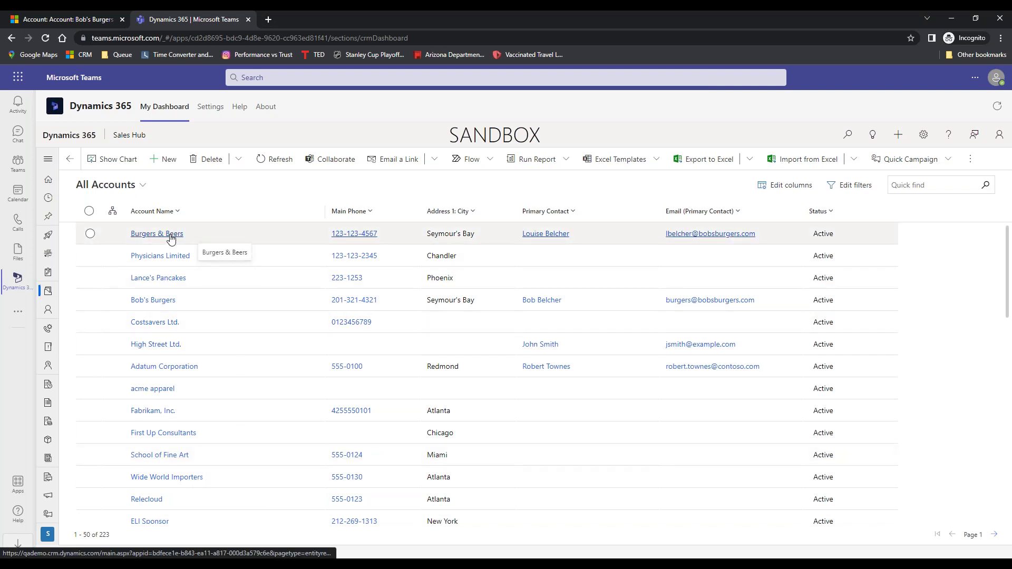
- Open the Bob's Burgers account and, from its related opportunities, open Kitchen Remodel
{"action": "left_click", "coordinate": [159, 301]}
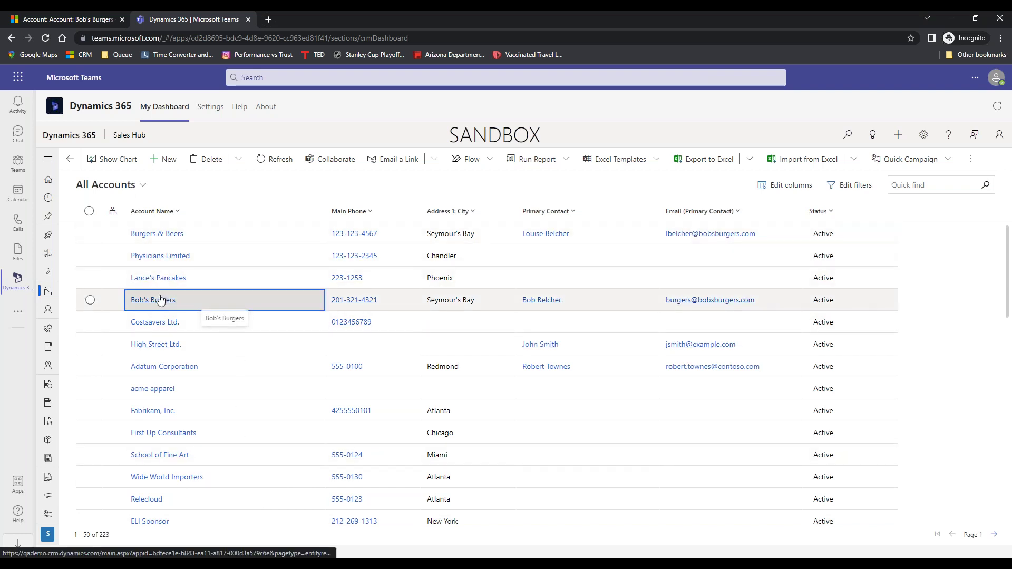
{"action": "left_click", "coordinate": [230, 304]}
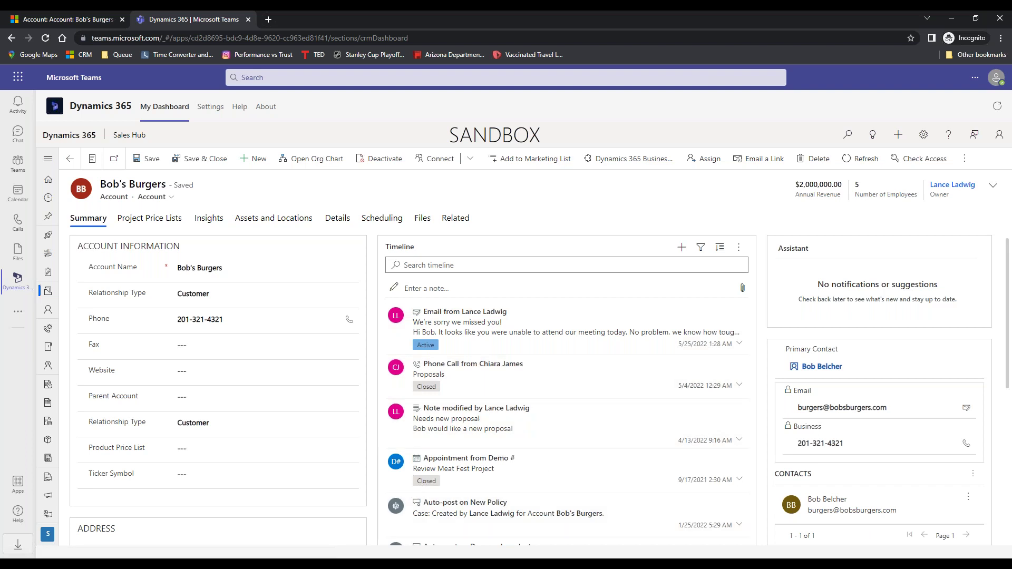
{"action": "left_click_drag", "start_coordinate": [1008, 371], "coordinate": [1008, 458]}
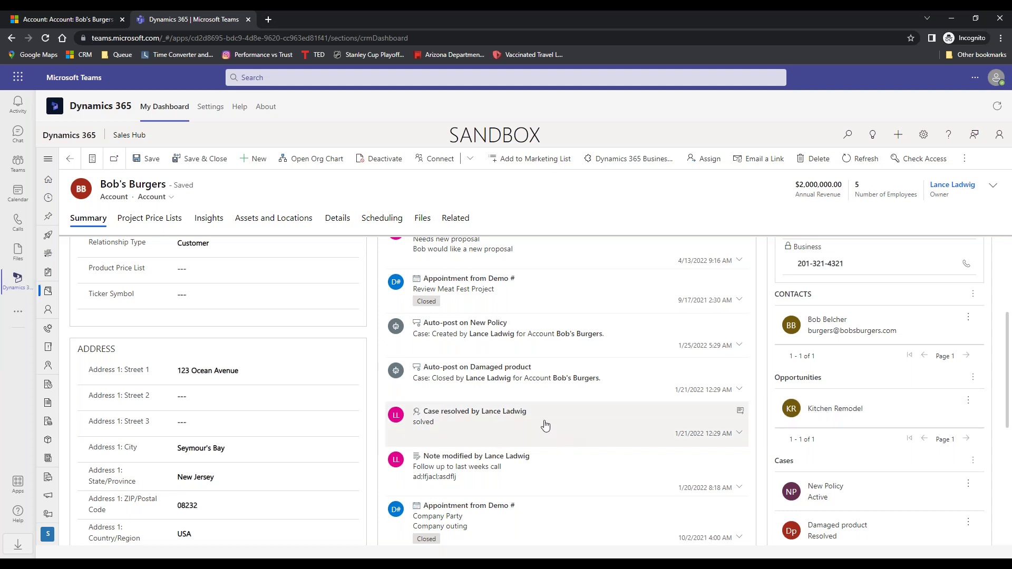
{"action": "left_click", "coordinate": [847, 410]}
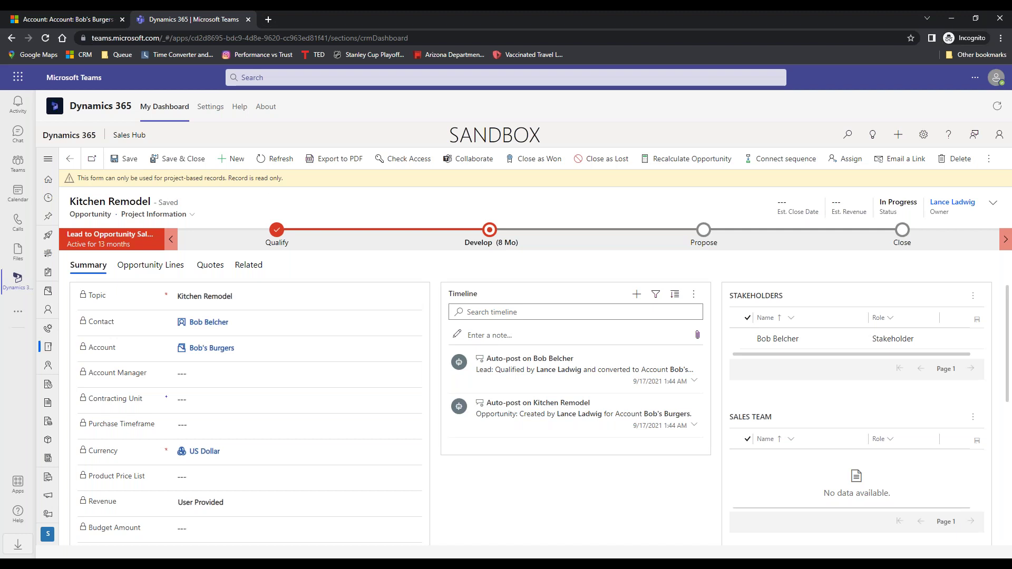
- Switch to the standalone Dynamics 365 Sales Hub and show its accounts in the All Accounts view
{"action": "left_click", "coordinate": [60, 23]}
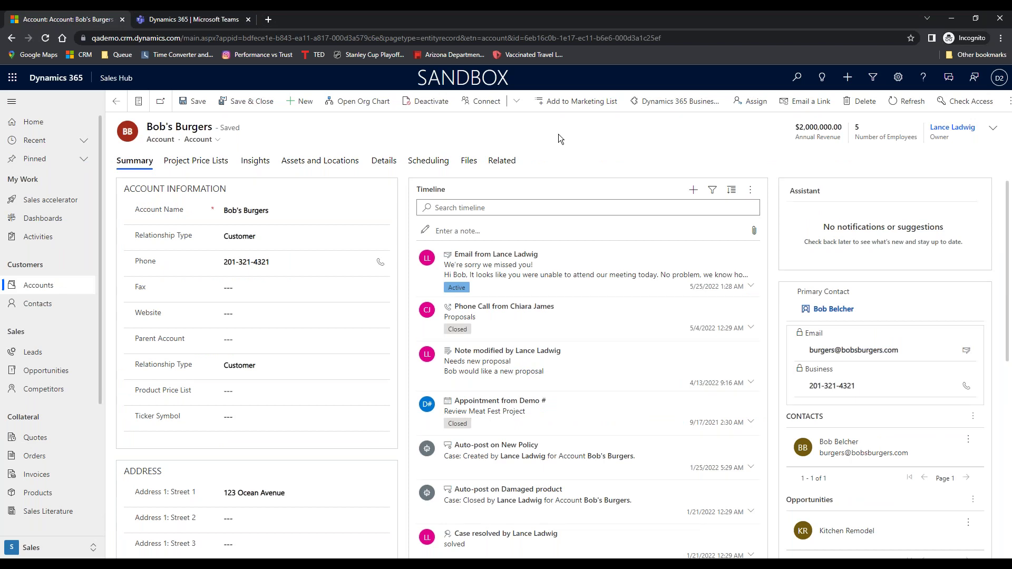
{"action": "left_click", "coordinate": [39, 286]}
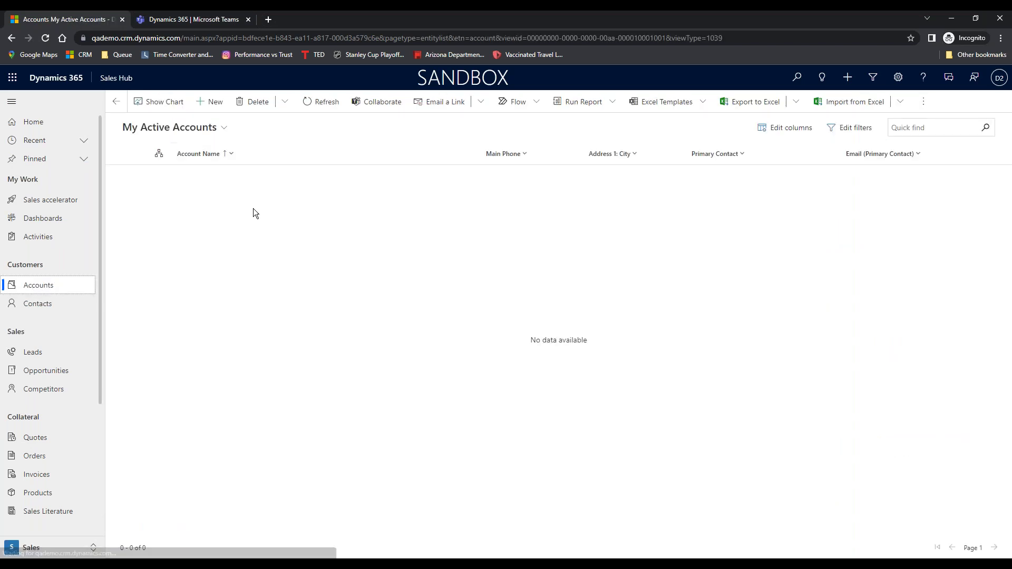
{"action": "left_click", "coordinate": [225, 128]}
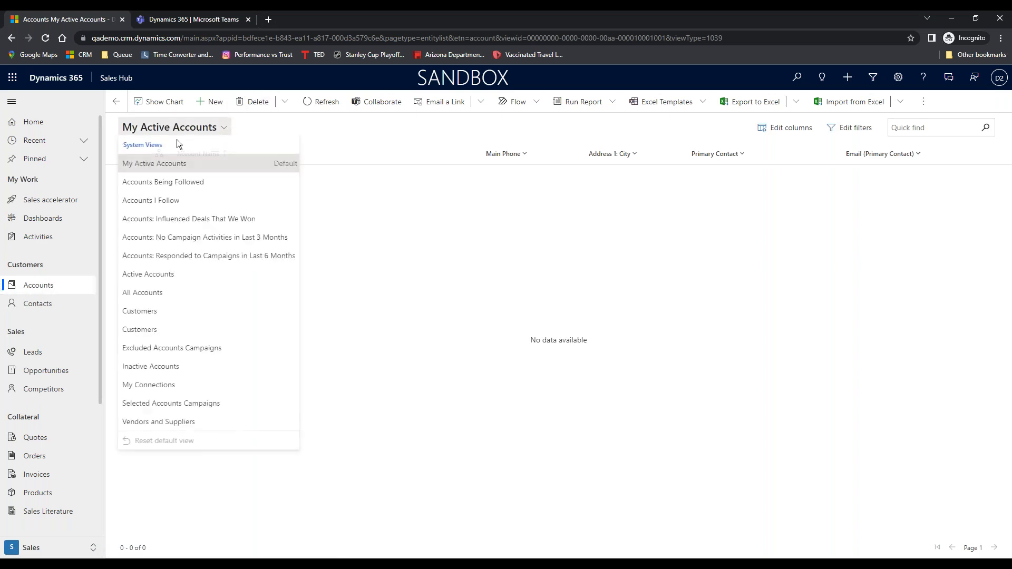
{"action": "left_click", "coordinate": [141, 294]}
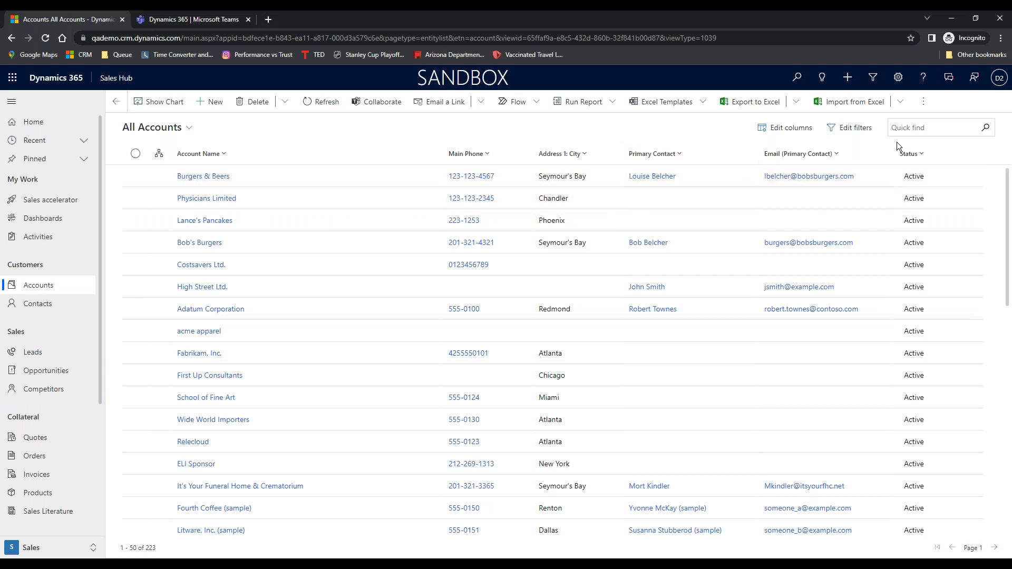
- Open the Teams chats pane alongside the All Accounts list
{"action": "left_click", "coordinate": [975, 82]}
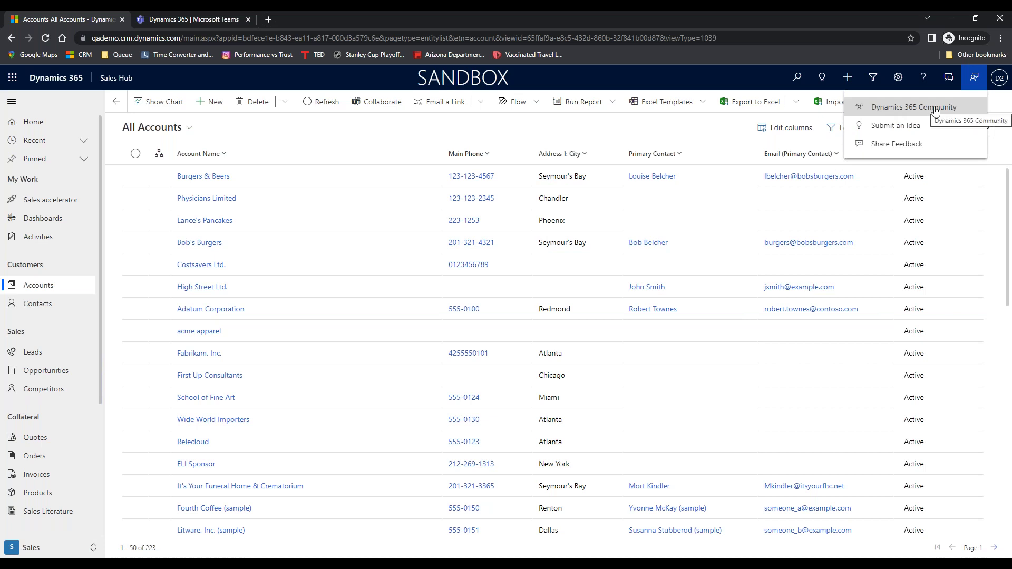
{"action": "left_click", "coordinate": [727, 141]}
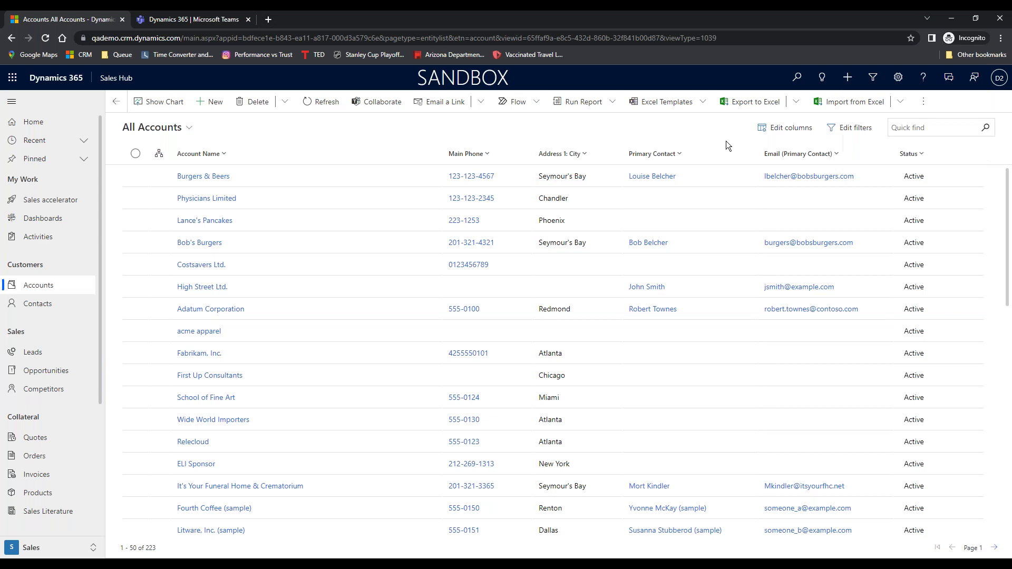
{"action": "left_click", "coordinate": [950, 84]}
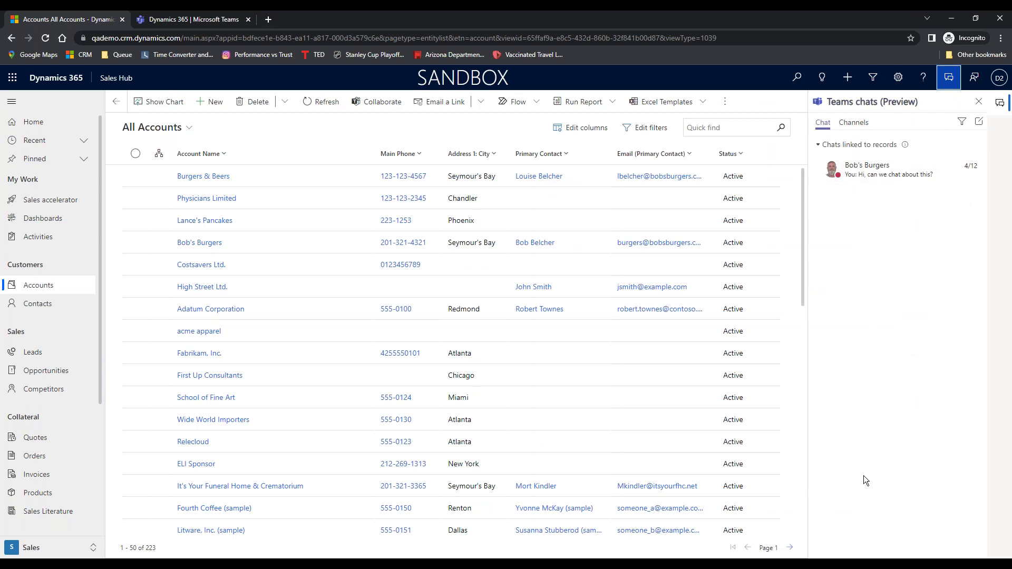
- Open the Bob's Burgers account and check its linked Teams channels and chats
{"action": "left_click", "coordinate": [214, 244]}
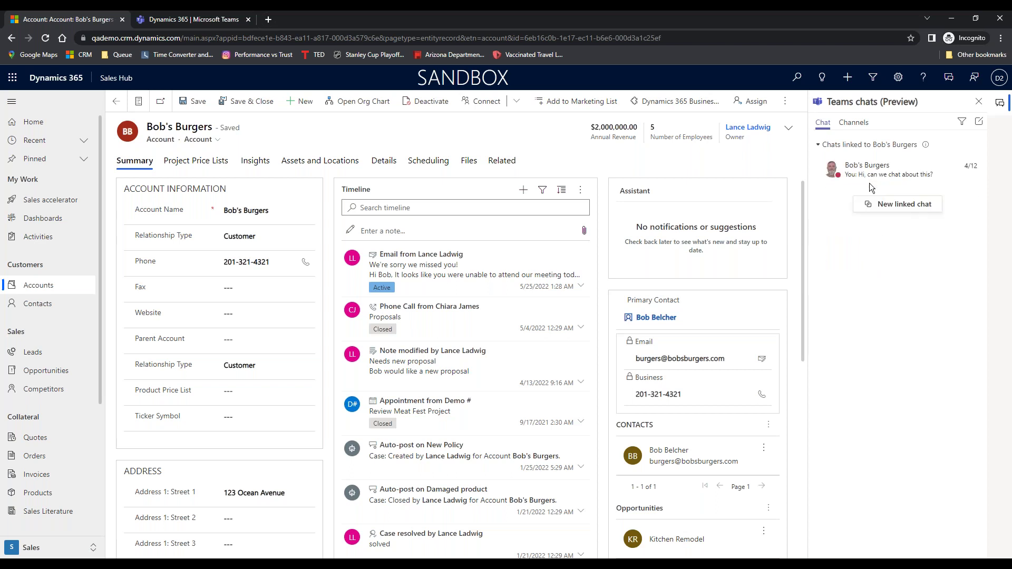
{"action": "left_click", "coordinate": [853, 123]}
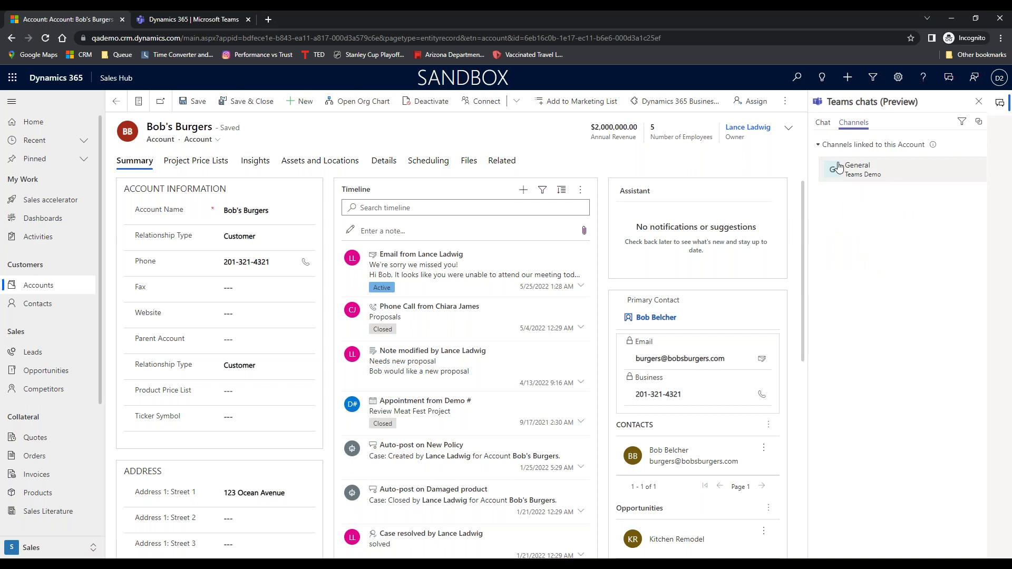
{"action": "left_click", "coordinate": [823, 123]}
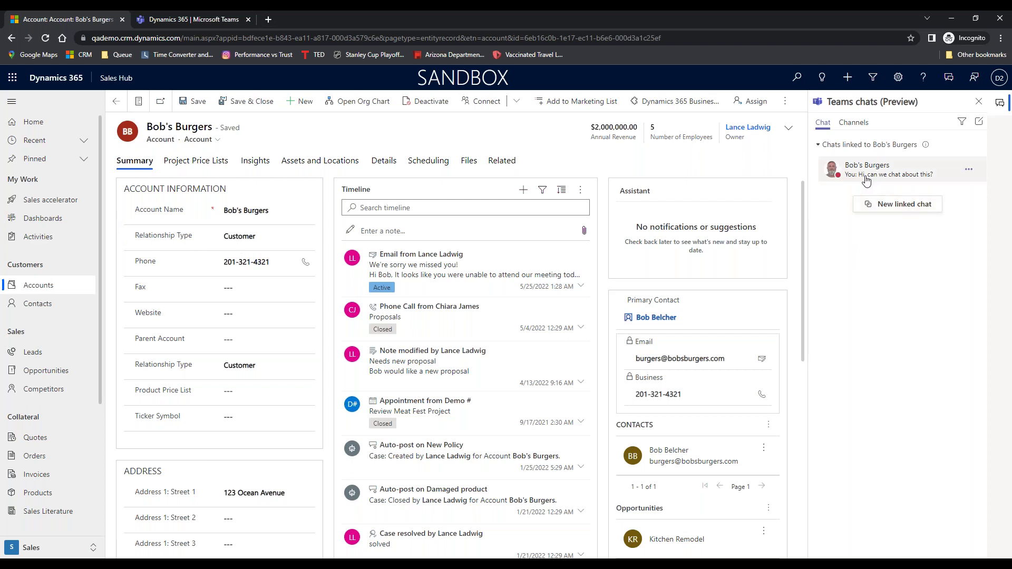
- Begin a new chat linked to Bob's Burgers and add the suggested record owner as participant
{"action": "left_click", "coordinate": [876, 213]}
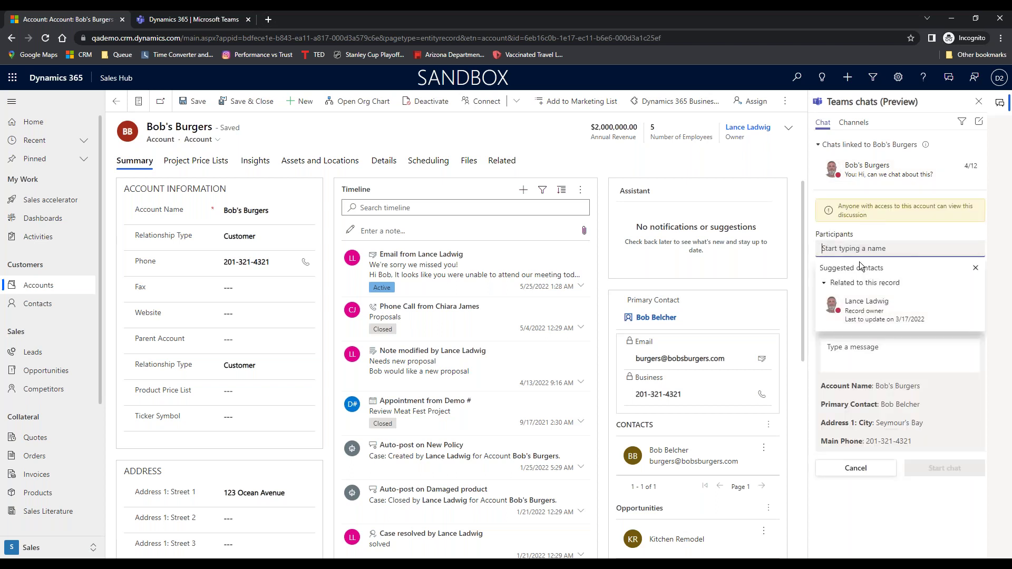
{"action": "left_click", "coordinate": [868, 308]}
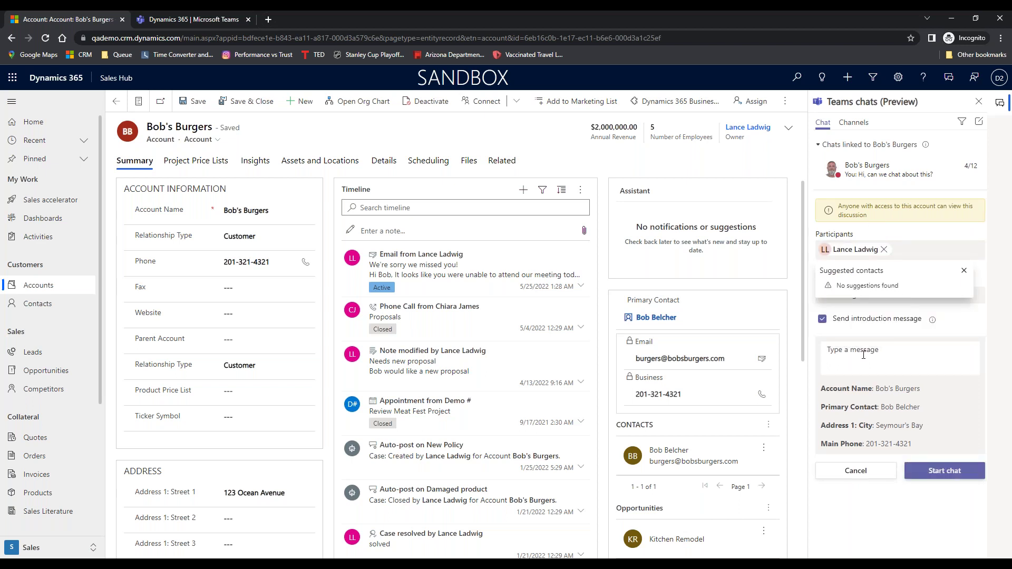
{"action": "left_click", "coordinate": [863, 490]}
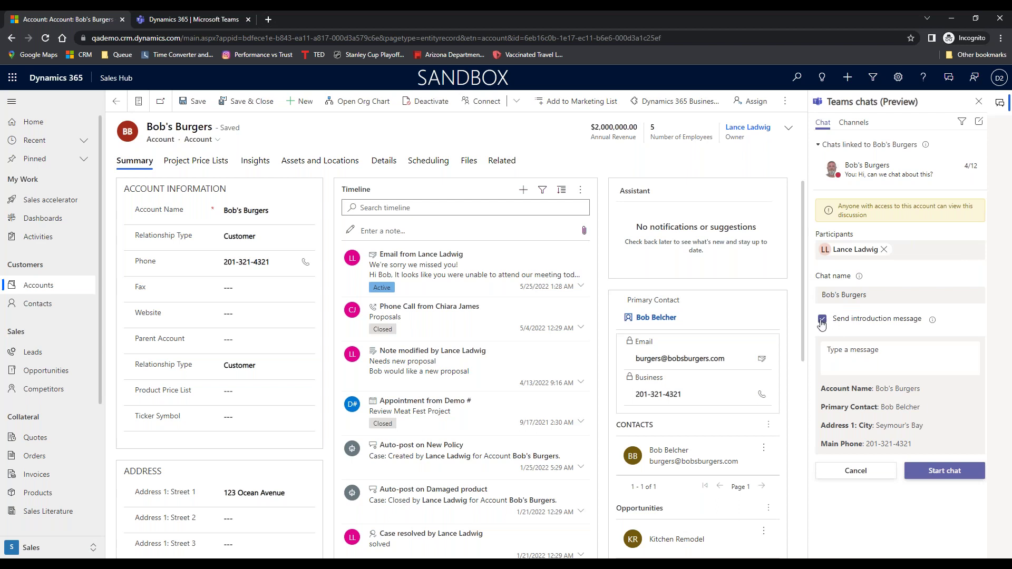
- Enter the introduction message "Has anyone contacted the client for the Restaurant Remodel?" and start the linked chat
{"action": "left_click", "coordinate": [841, 357]}
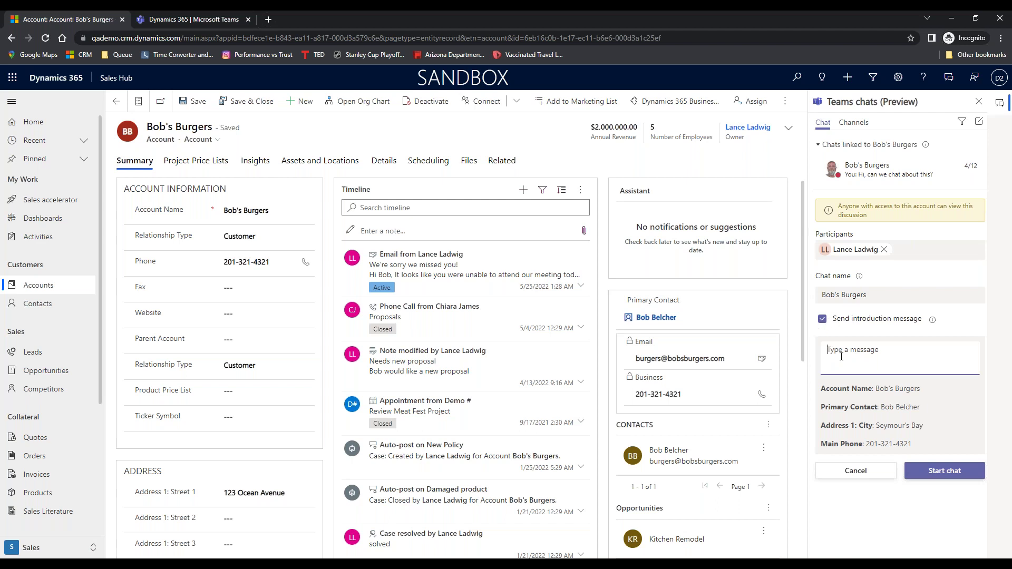
{"action": "type", "text": "H"}
{"action": "type", "text": "as any "}
{"action": "type", "text": "one wo"}
{"action": "type", "text": "contac"}
{"action": "type", "text": "ed the clein"}
{"action": "type", "text": "ient for the Re"}
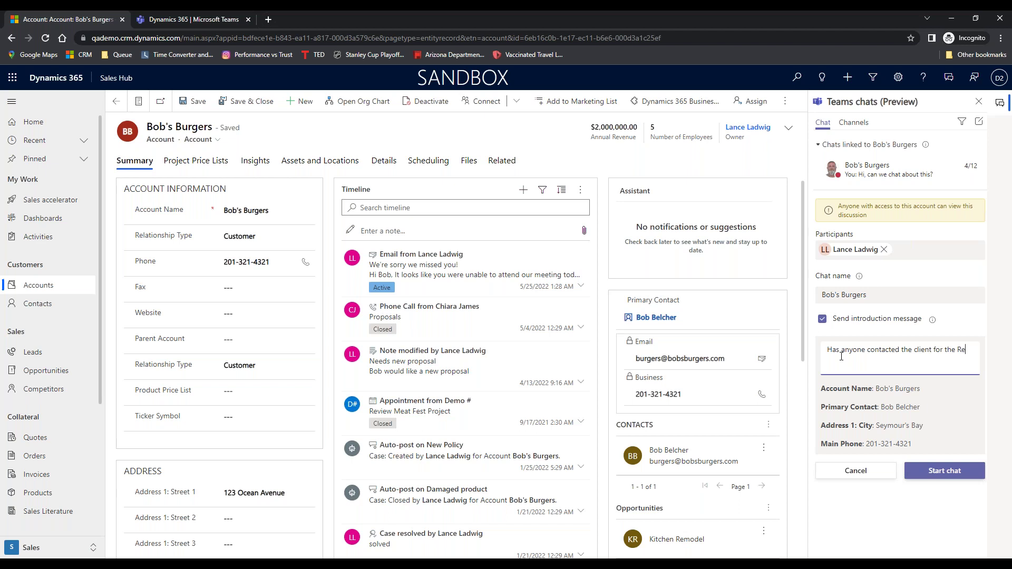
{"action": "type", "text": "staurant Remodel?"}
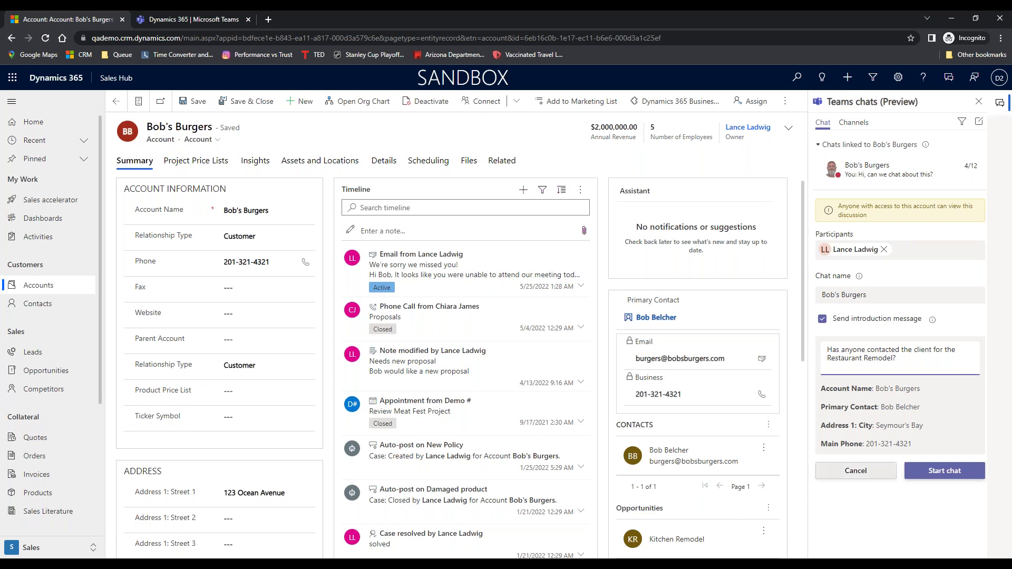
{"action": "left_click", "coordinate": [928, 476]}
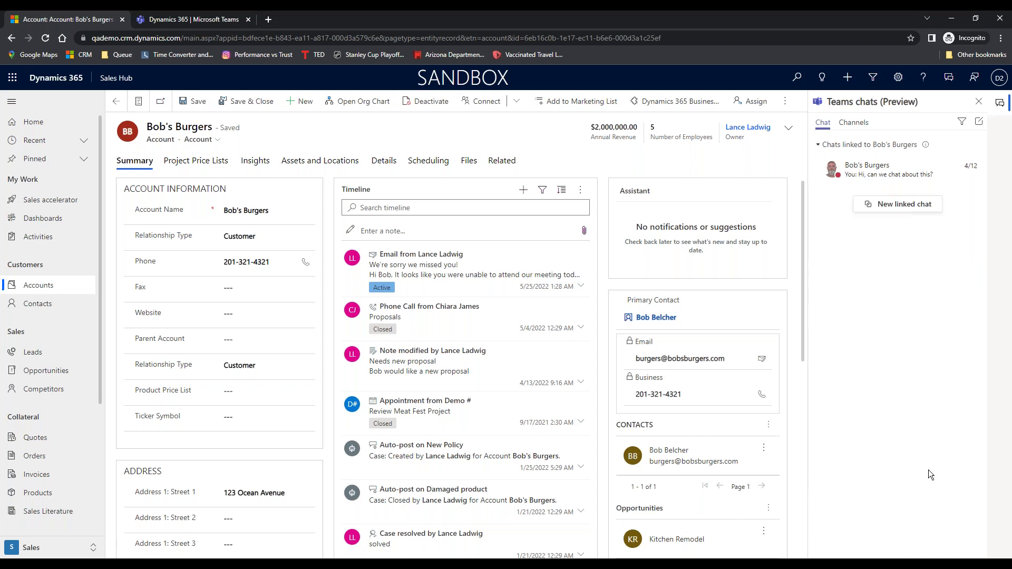
- Open the linked Bob's Burgers chat and check the posts of the Teams Demo team's General channel in Microsoft Teams
{"action": "left_click", "coordinate": [871, 170]}
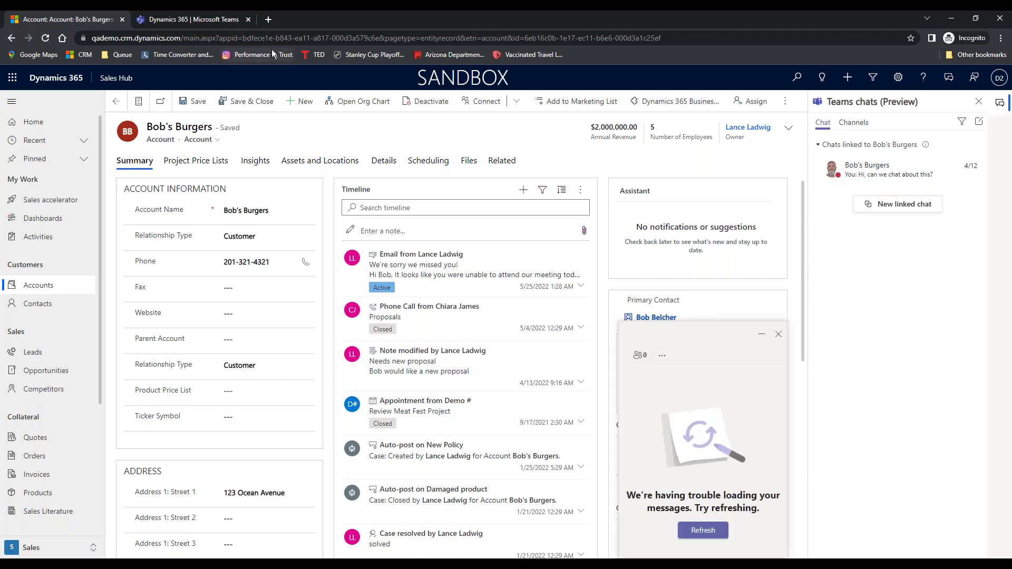
{"action": "left_click", "coordinate": [207, 22]}
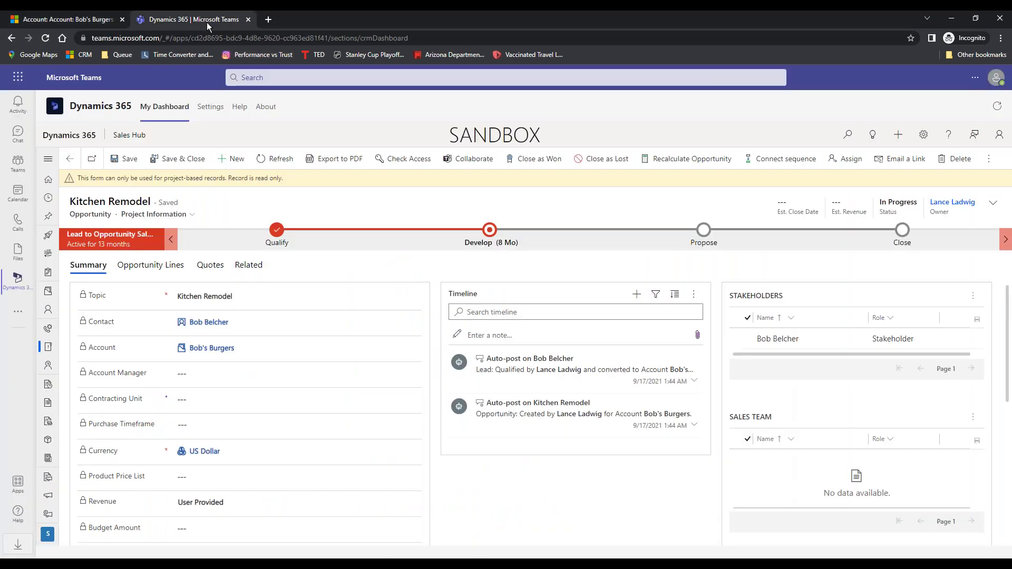
{"action": "left_click", "coordinate": [18, 162]}
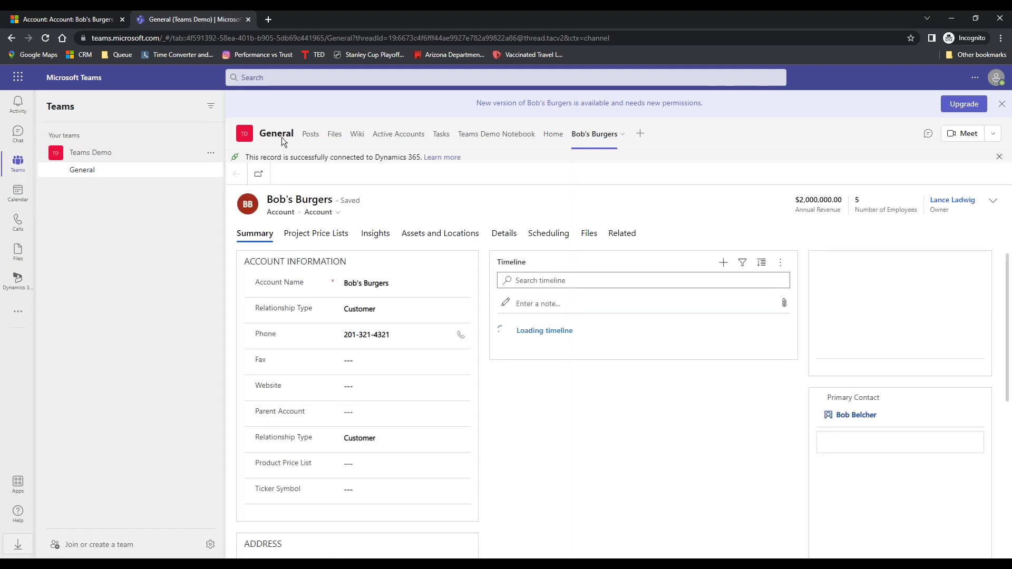
{"action": "left_click", "coordinate": [311, 135]}
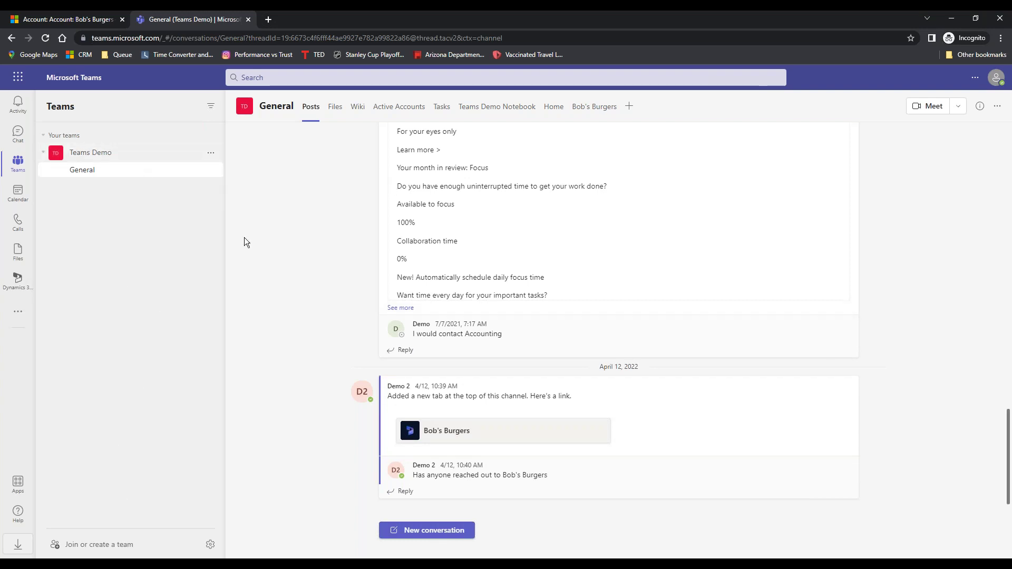
- Return to Dynamics 365, close the chat window and open the Window Cleaning Service opportunity from My Open Opportunities
{"action": "left_click", "coordinate": [68, 19]}
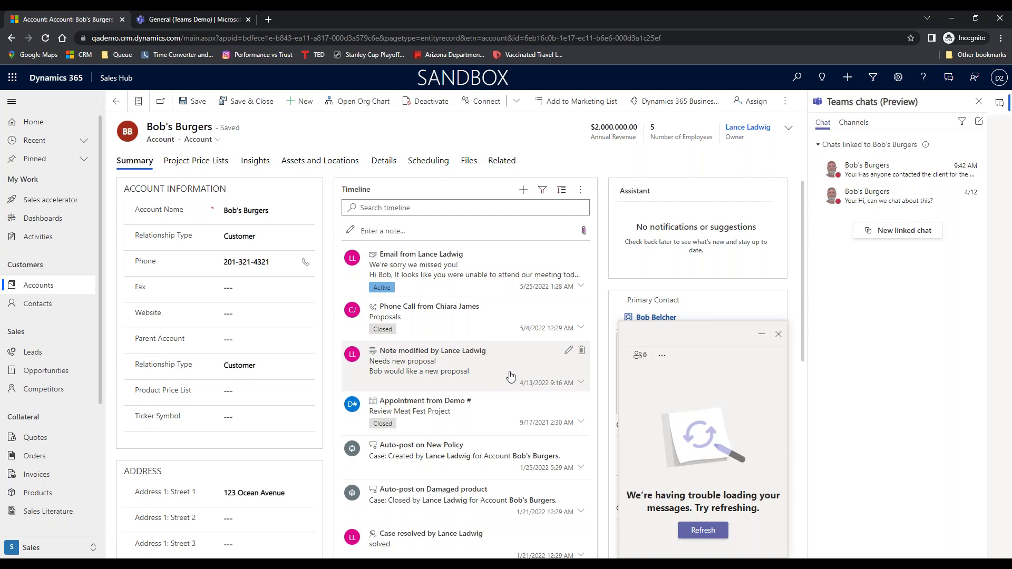
{"action": "left_click", "coordinate": [779, 333]}
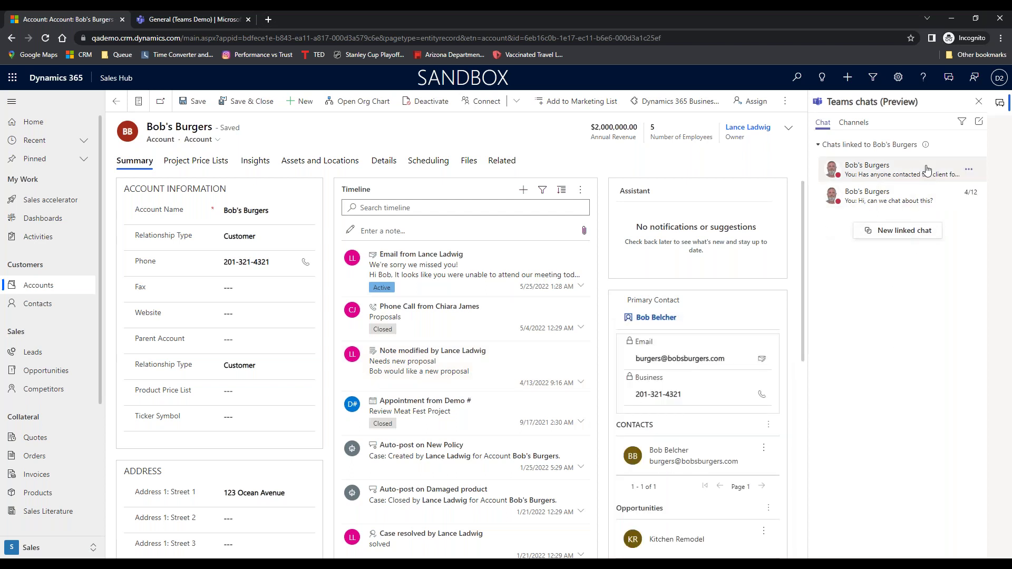
{"action": "left_click", "coordinate": [51, 374]}
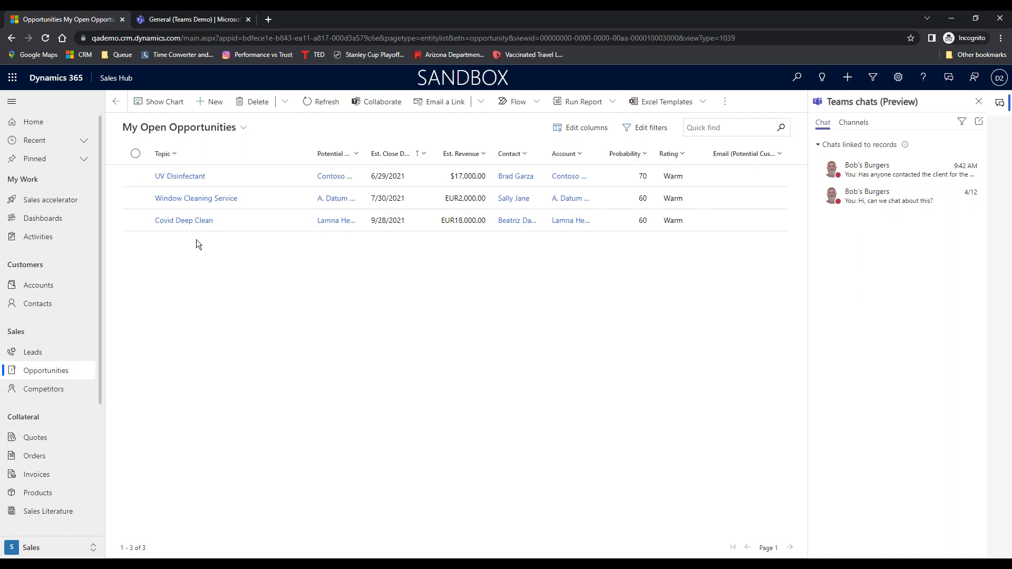
{"action": "left_click", "coordinate": [183, 208]}
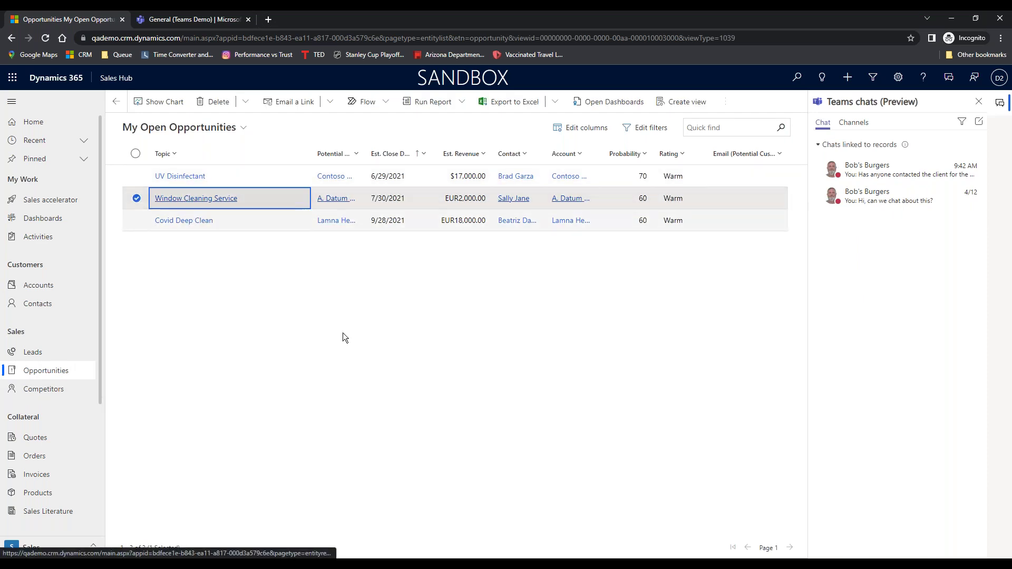
{"action": "left_click", "coordinate": [235, 199]}
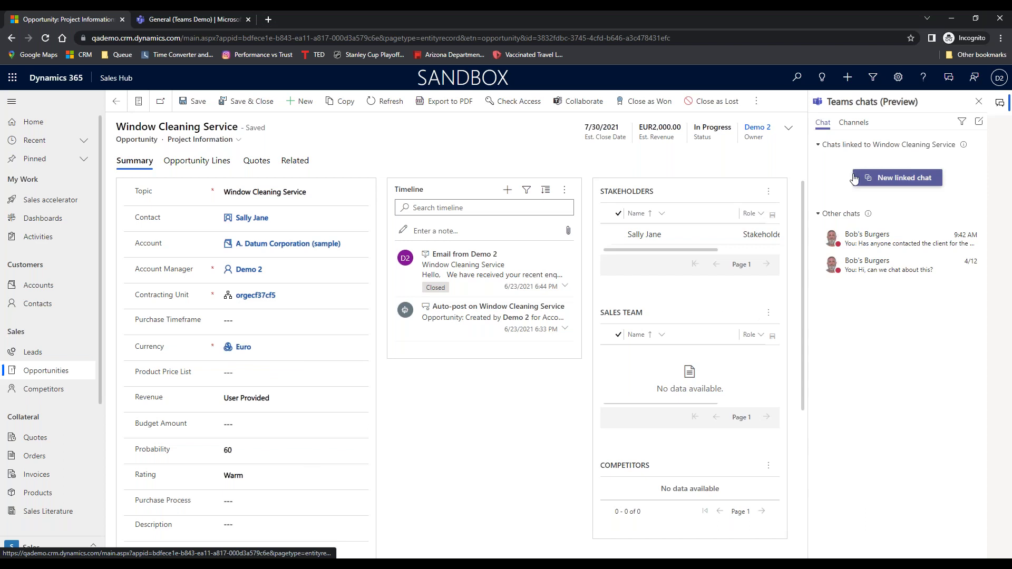
- Begin a new chat linked to the Window Cleaning Service opportunity and add a colleague as participant
{"action": "left_click", "coordinate": [877, 182]}
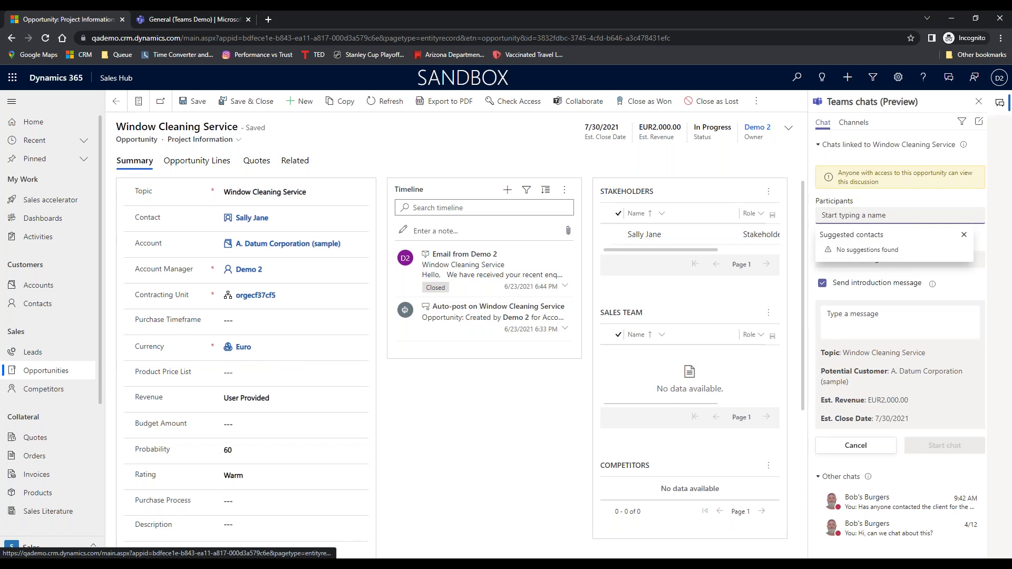
{"action": "type", "text": "l"}
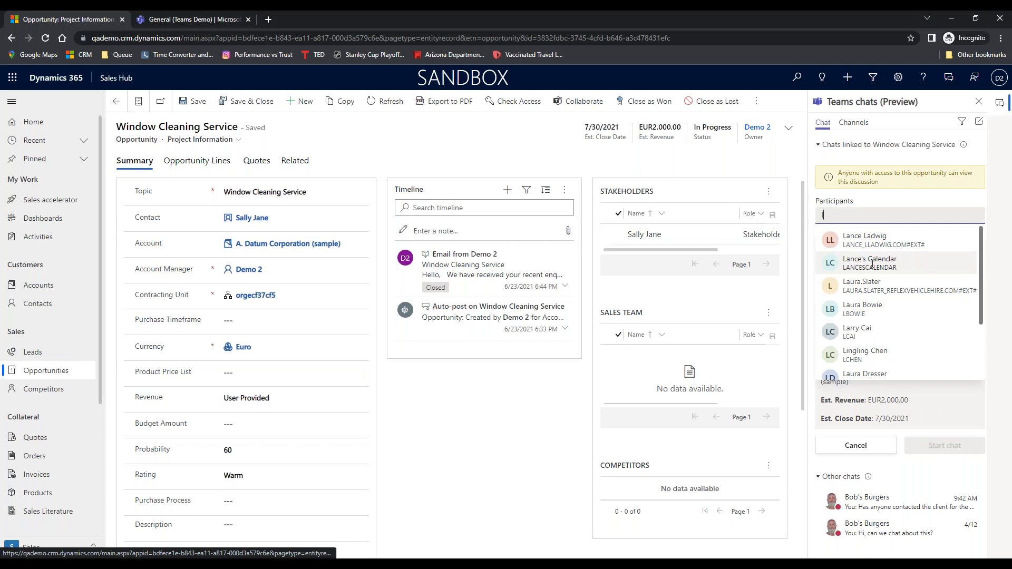
{"action": "left_click", "coordinate": [865, 354]}
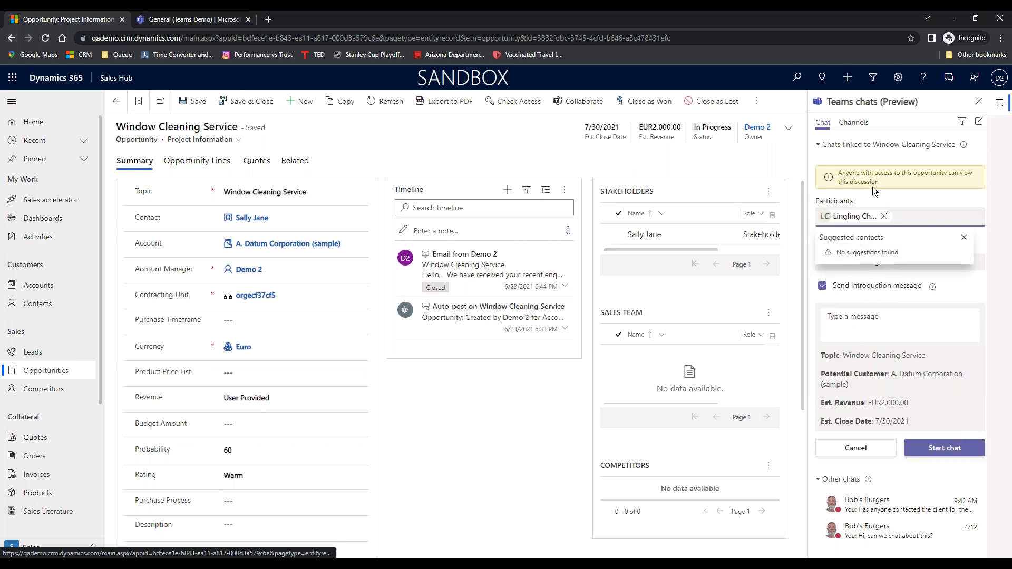
- Include the introduction message "Client is ready to buy" and start the chat linked to Window Cleaning Service
{"action": "left_click", "coordinate": [856, 290]}
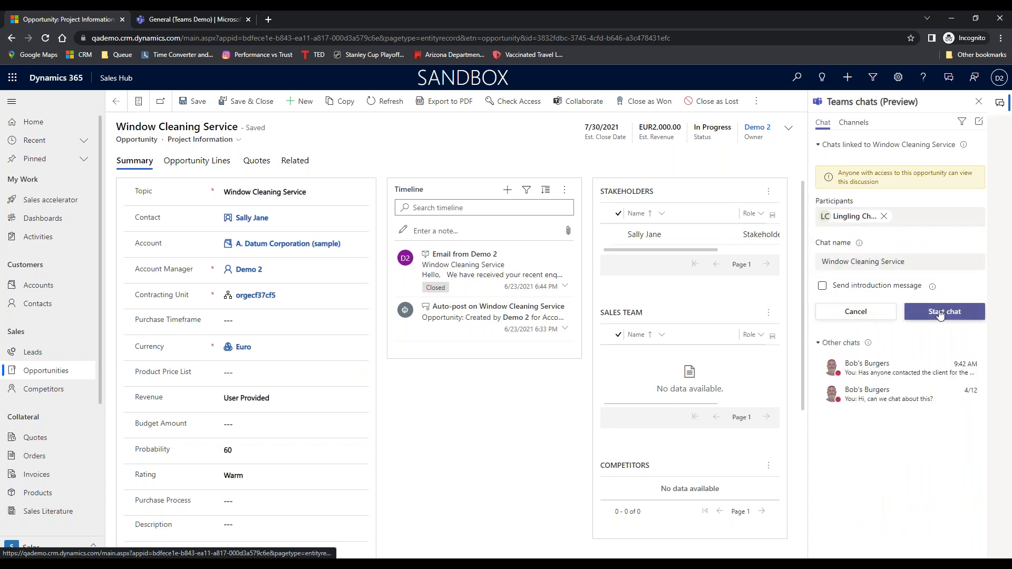
{"action": "left_click", "coordinate": [822, 290]}
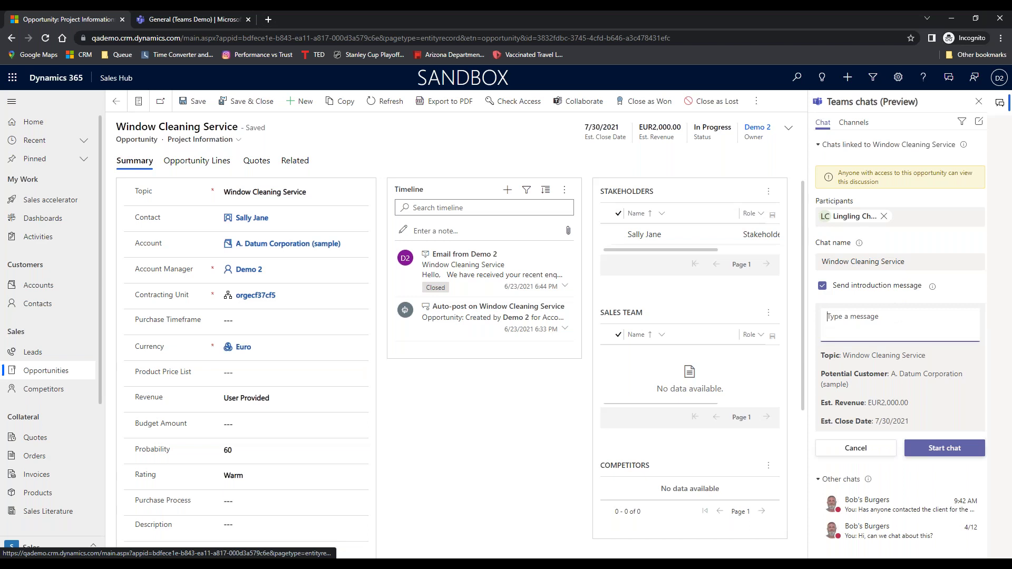
{"action": "type", "text": "Hace we con"}
{"action": "key", "text": "BackSpace"}
{"action": "key", "text": "BackSpace"}
{"action": "key", "text": "BackSpace"}
{"action": "key", "text": "BackSpace"}
{"action": "key", "text": "BackSpace"}
{"action": "key", "text": "BackSpace"}
{"action": "key", "text": "BackSpace"}
{"action": "key", "text": "BackSpace"}
{"action": "key", "text": "BackSpace"}
{"action": "key", "text": "BackSpace"}
{"action": "key", "text": "BackSpace"}
{"action": "type", "text": "Client is ready to buy"}
{"action": "left_click", "coordinate": [936, 447]}
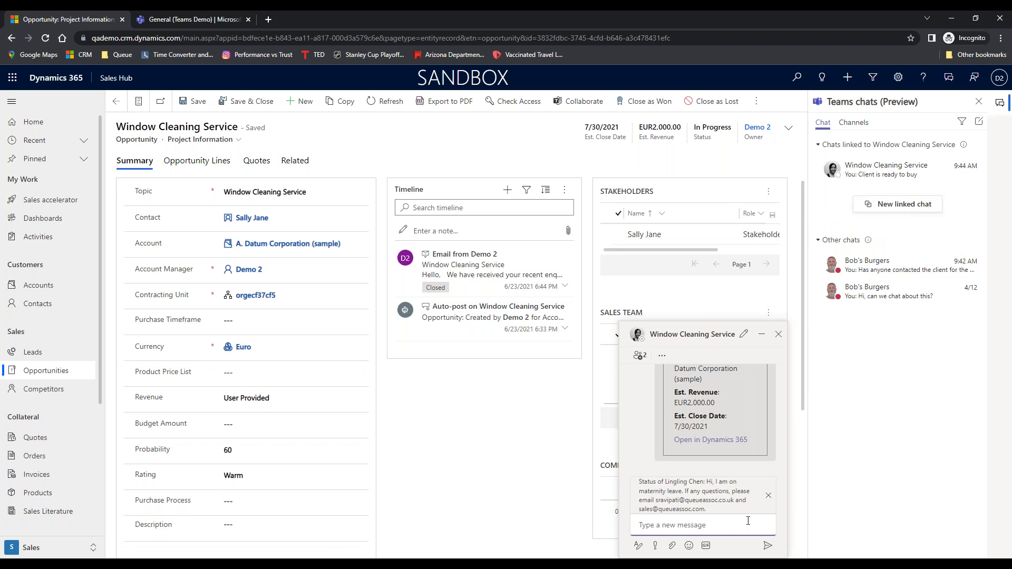
- Dismiss the participant's status notice and close the Window Cleaning Service chat window
{"action": "left_click", "coordinate": [768, 496]}
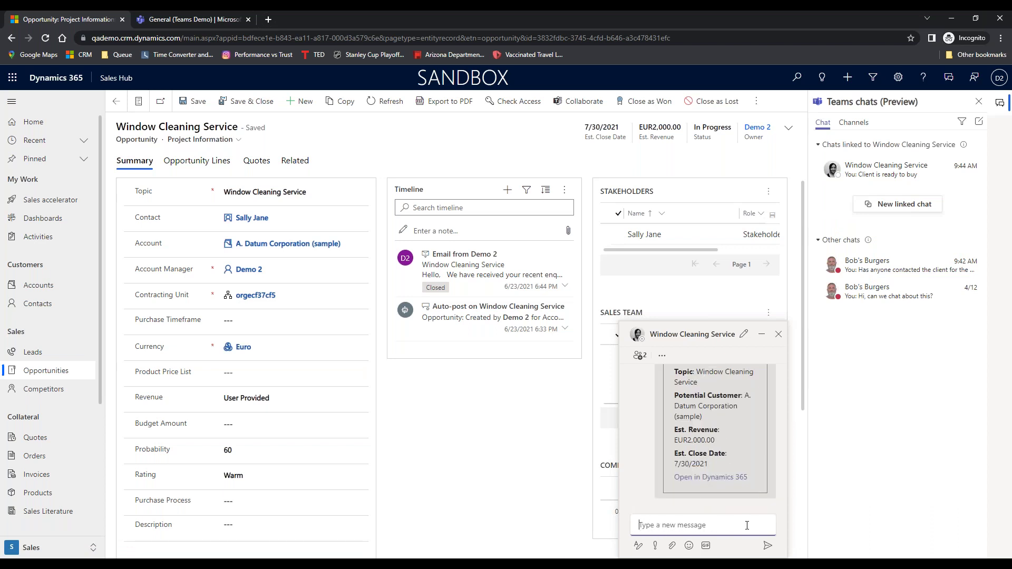
{"action": "left_click_drag", "start_coordinate": [679, 334], "coordinate": [735, 334]}
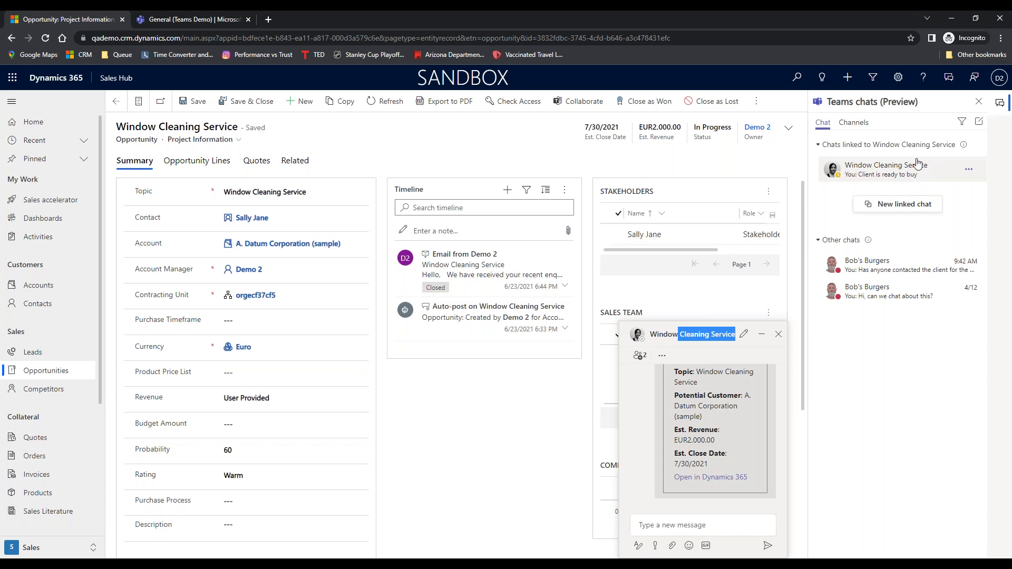
{"action": "left_click", "coordinate": [779, 335]}
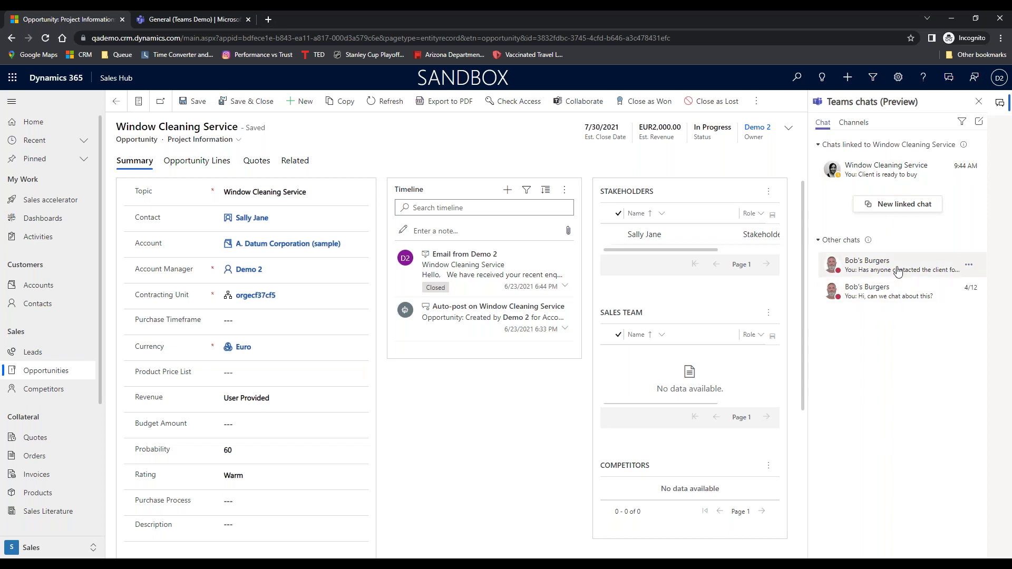
- Switch to the Dynamics 365 app in Microsoft Teams and show the All Contacts view
{"action": "left_click", "coordinate": [218, 19]}
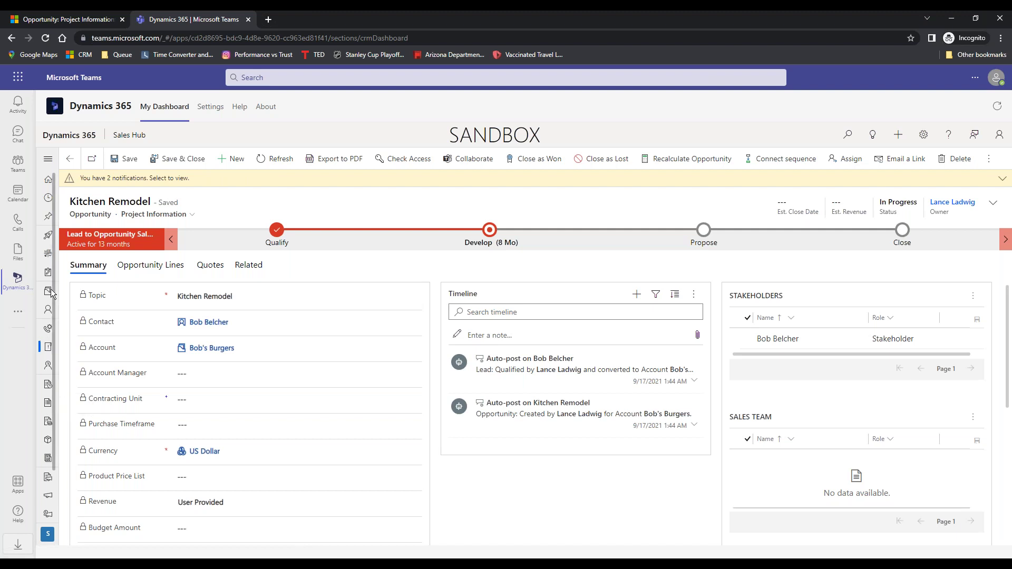
{"action": "left_click", "coordinate": [48, 311]}
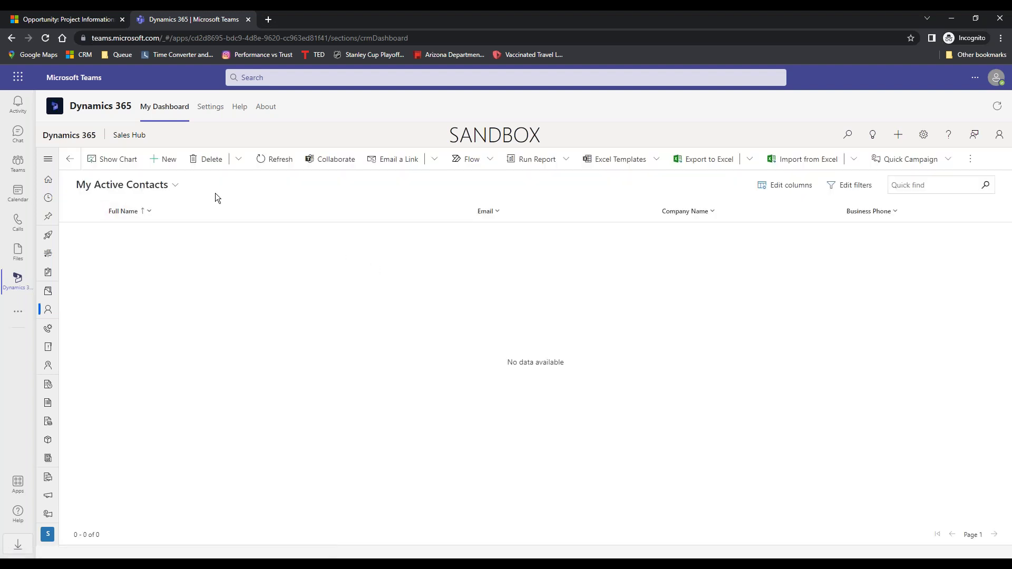
{"action": "left_click", "coordinate": [177, 184]}
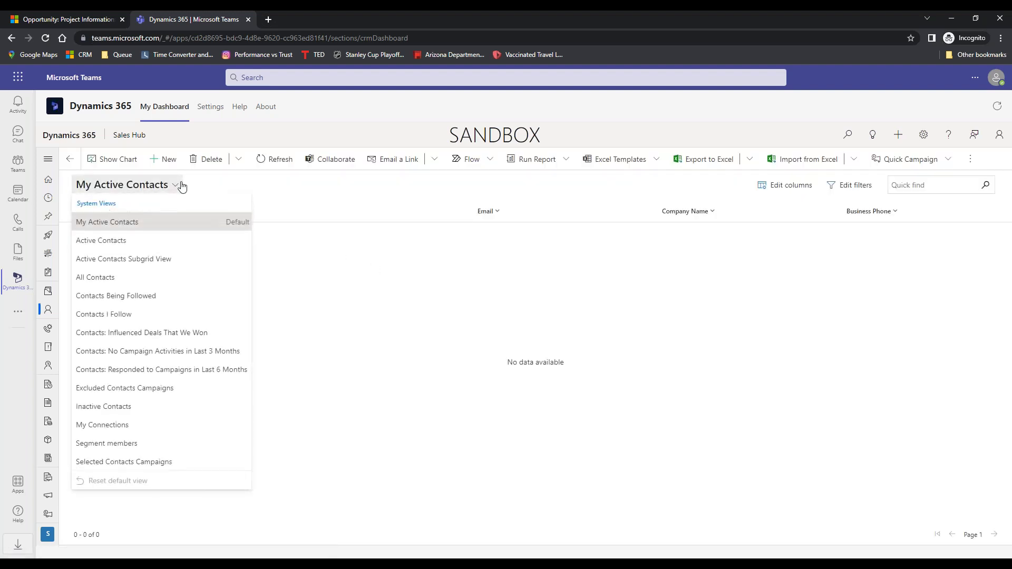
{"action": "left_click", "coordinate": [109, 278]}
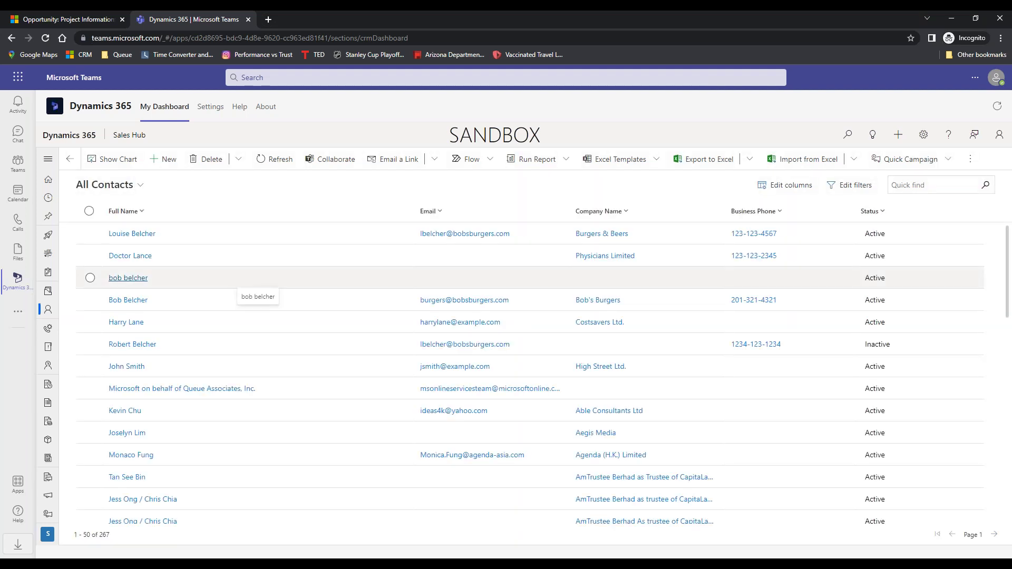